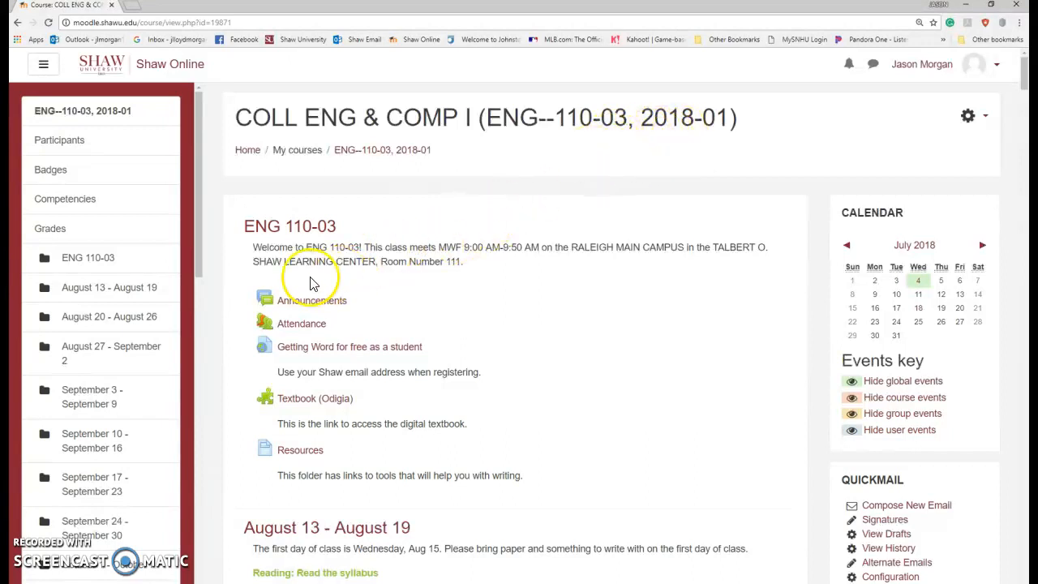
Step: Back up the ENG--110-03, 2018-01 course from the gear menu, skipping to the final step
{"action": "scroll", "coordinate": [357, 273], "scroll_direction": "down", "scroll_amount": 3}
{"action": "scroll", "coordinate": [375, 266], "scroll_direction": "down", "scroll_amount": 8}
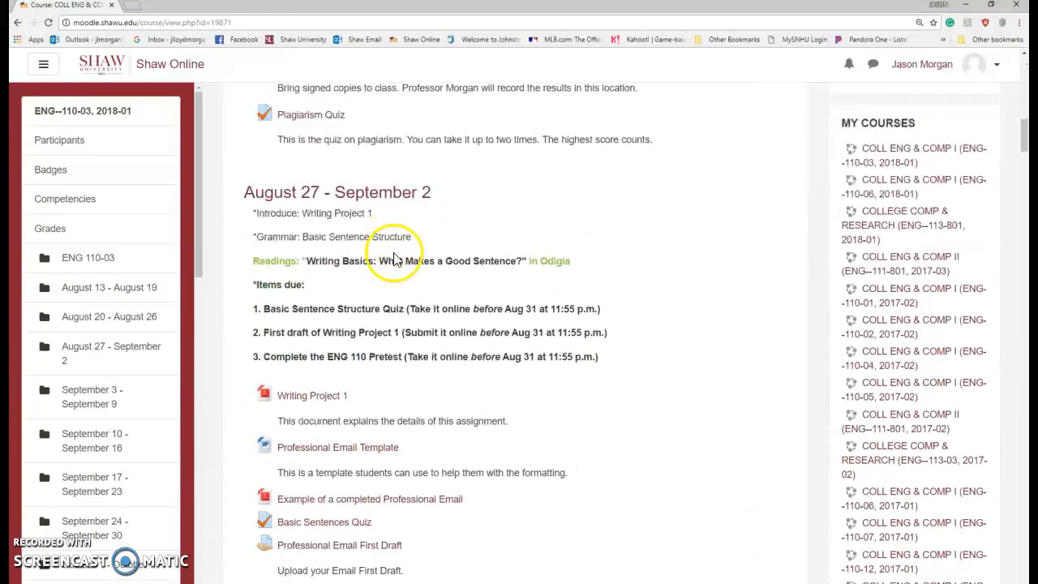
{"action": "scroll", "coordinate": [395, 257], "scroll_direction": "down", "scroll_amount": 2}
{"action": "scroll", "coordinate": [395, 253], "scroll_direction": "down", "scroll_amount": 1}
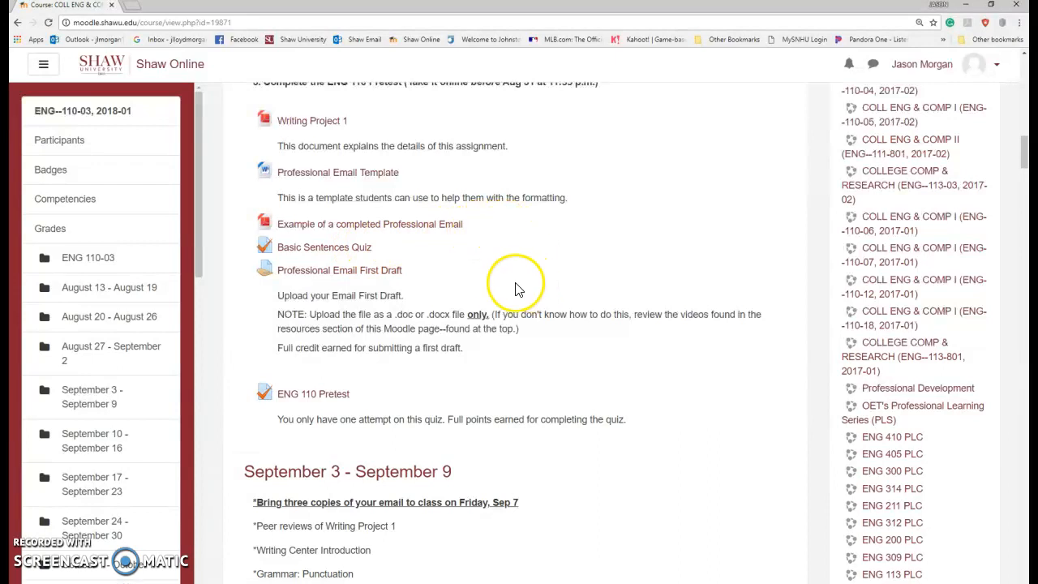
{"action": "scroll", "coordinate": [519, 289], "scroll_direction": "down", "scroll_amount": 2}
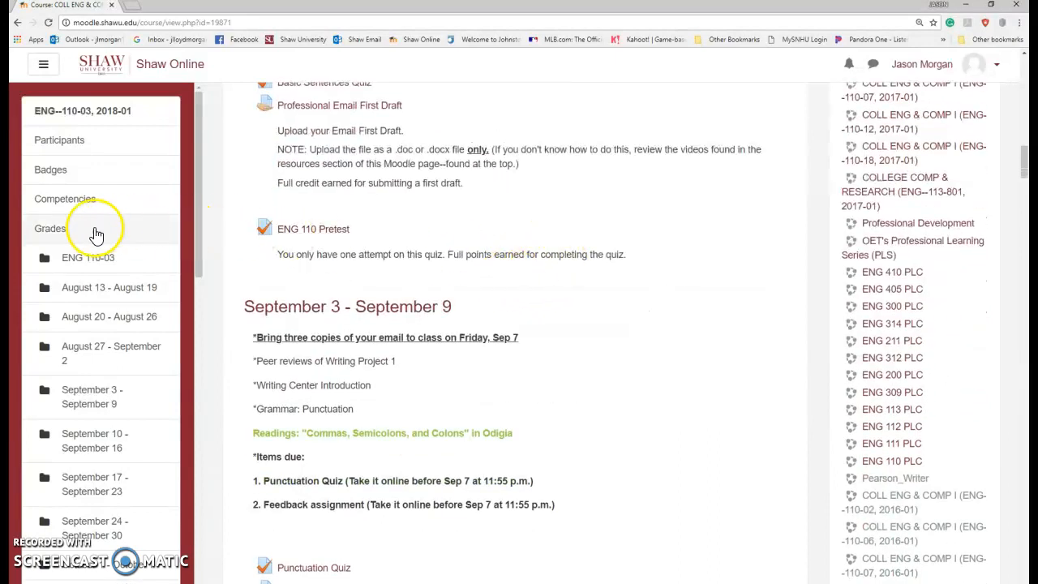
{"action": "scroll", "coordinate": [463, 232], "scroll_direction": "up", "scroll_amount": 10}
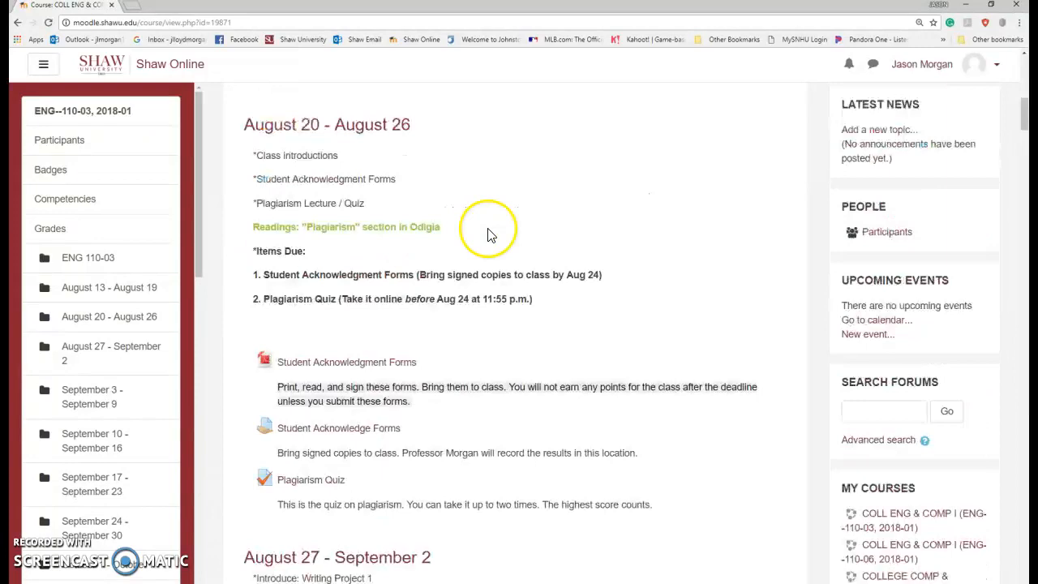
{"action": "scroll", "coordinate": [514, 300], "scroll_direction": "down", "scroll_amount": 15}
{"action": "scroll", "coordinate": [520, 302], "scroll_direction": "down", "scroll_amount": 15}
{"action": "scroll", "coordinate": [519, 293], "scroll_direction": "down", "scroll_amount": 20}
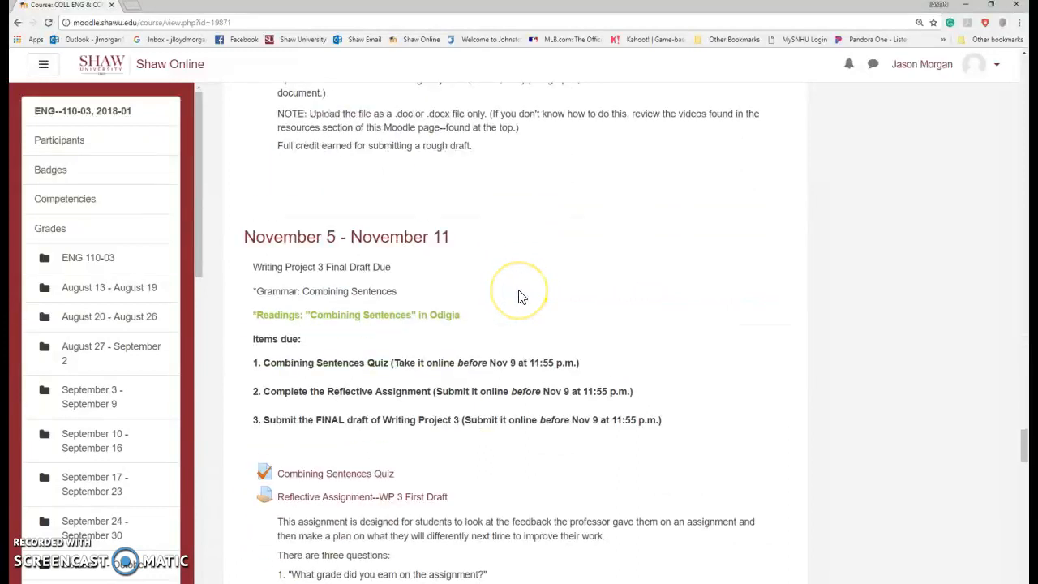
{"action": "scroll", "coordinate": [520, 297], "scroll_direction": "down", "scroll_amount": 3}
{"action": "scroll", "coordinate": [535, 210], "scroll_direction": "up", "scroll_amount": 2}
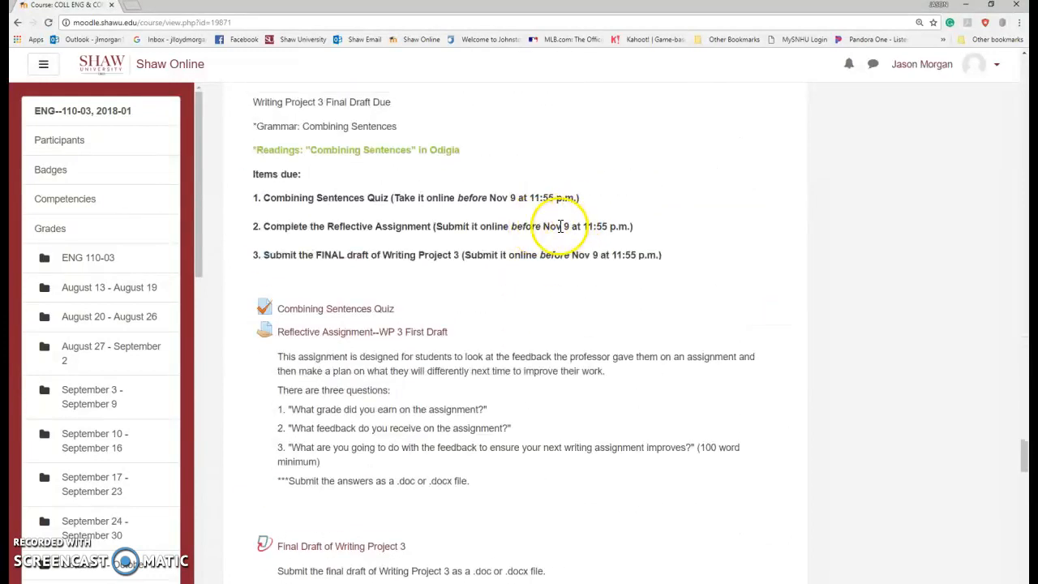
{"action": "scroll", "coordinate": [479, 321], "scroll_direction": "down", "scroll_amount": 3}
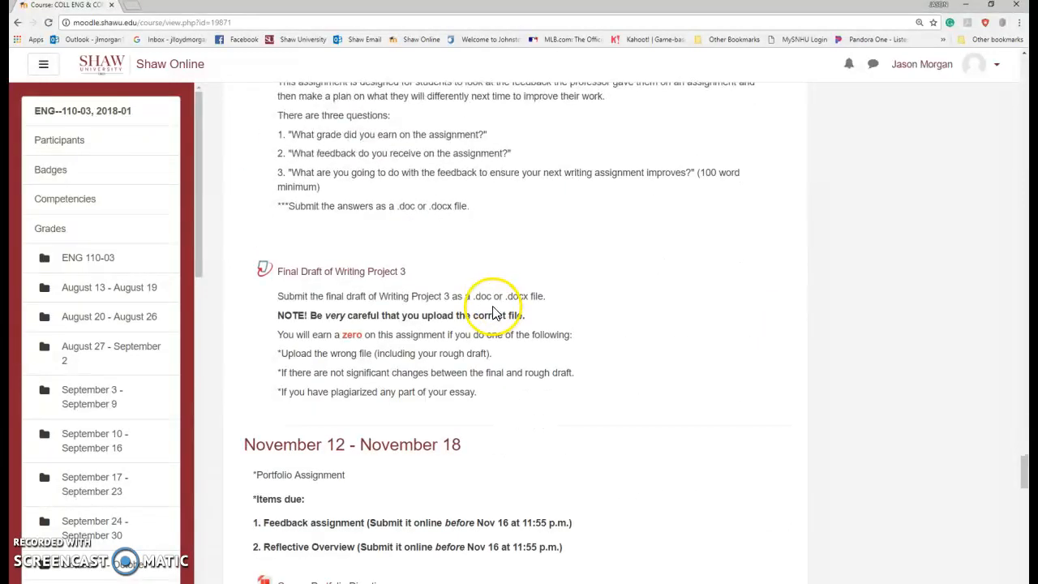
{"action": "scroll", "coordinate": [487, 279], "scroll_direction": "up", "scroll_amount": 20}
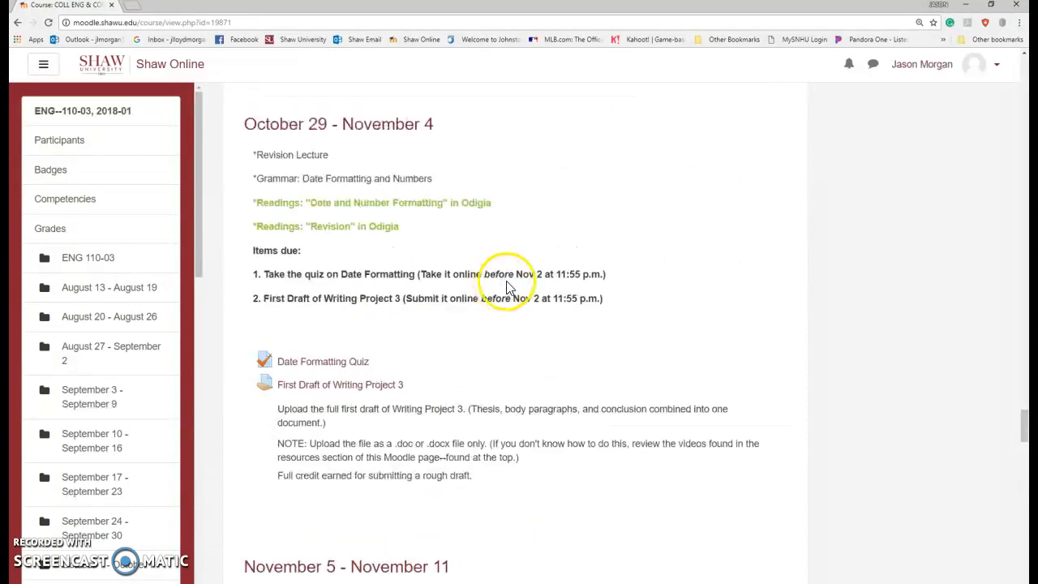
{"action": "scroll", "coordinate": [490, 275], "scroll_direction": "up", "scroll_amount": 20}
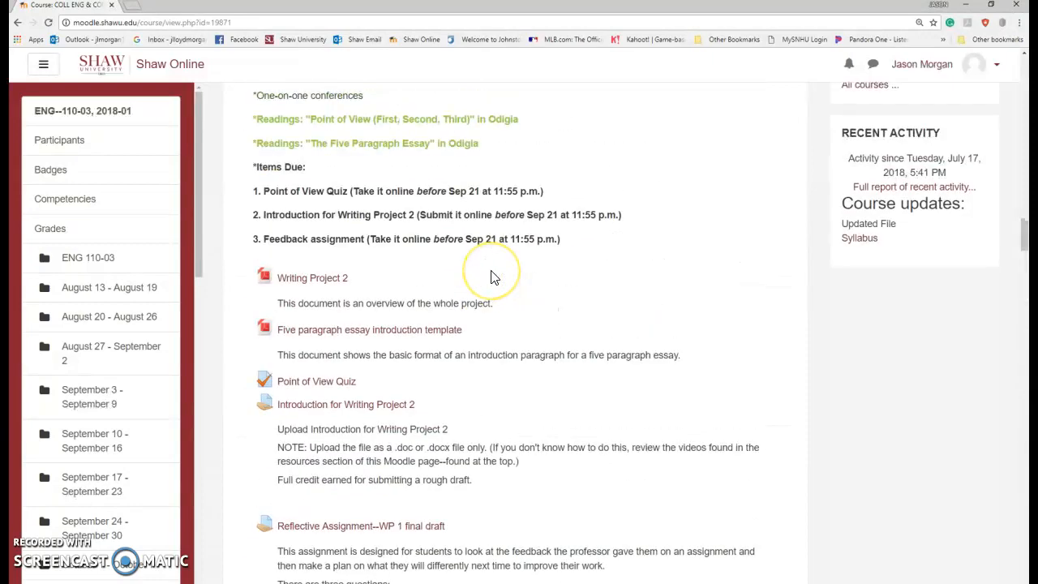
{"action": "scroll", "coordinate": [493, 278], "scroll_direction": "down", "scroll_amount": 5}
{"action": "scroll", "coordinate": [493, 277], "scroll_direction": "up", "scroll_amount": 2}
{"action": "scroll", "coordinate": [490, 278], "scroll_direction": "up", "scroll_amount": 15}
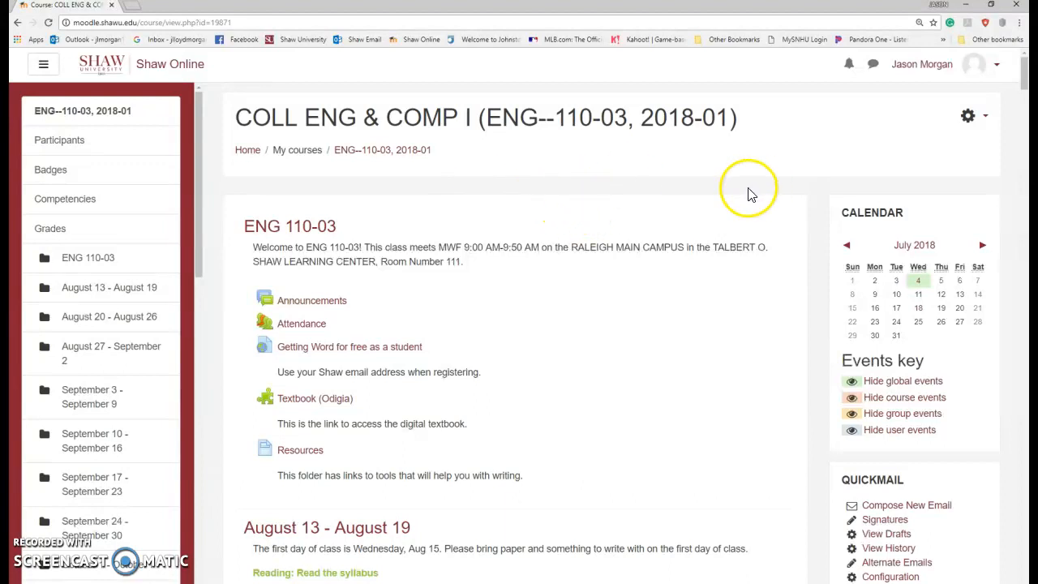
{"action": "left_click", "coordinate": [968, 120]}
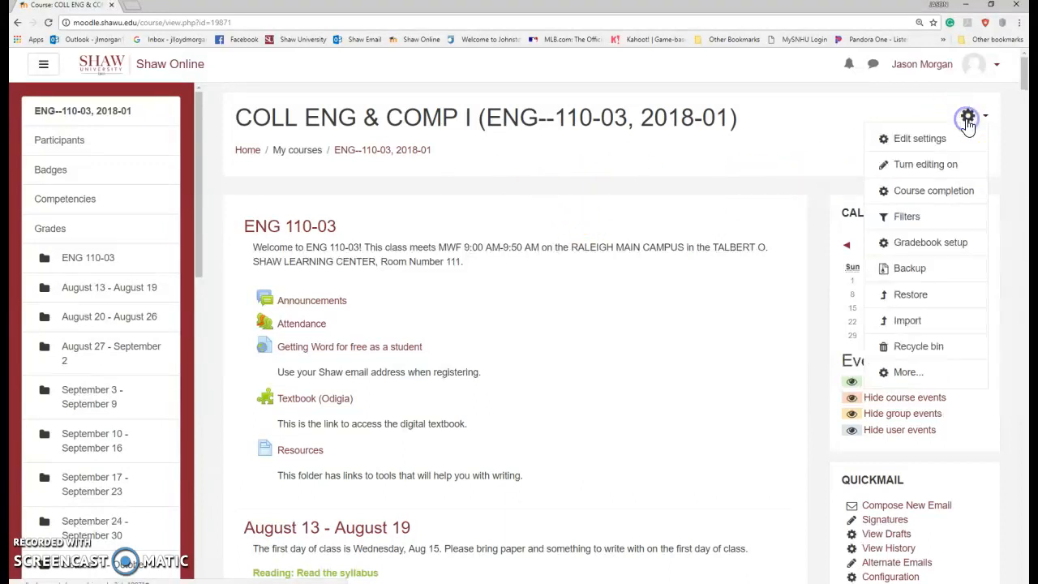
{"action": "left_click", "coordinate": [904, 278]}
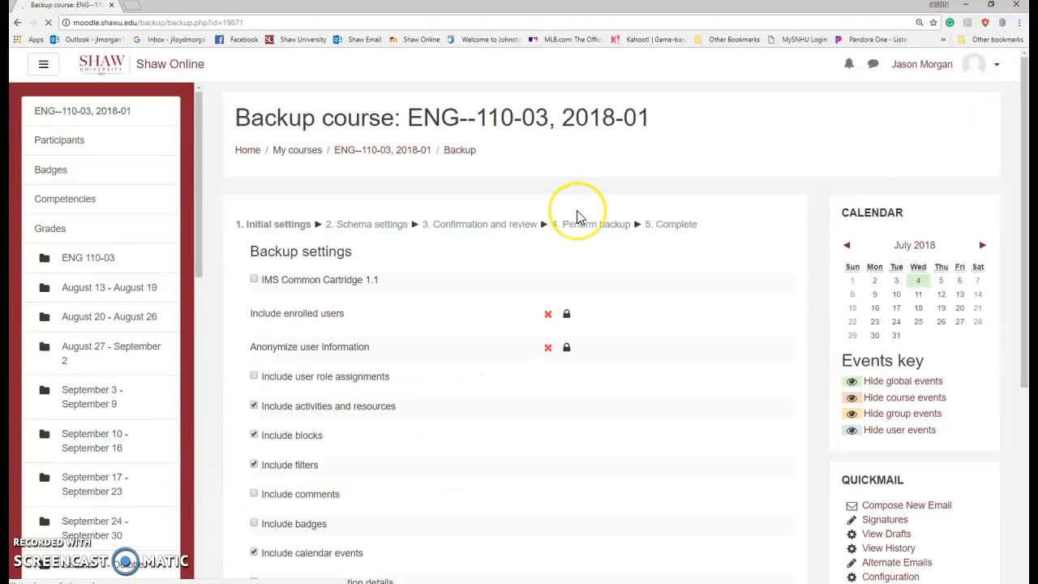
{"action": "scroll", "coordinate": [642, 274], "scroll_direction": "down", "scroll_amount": 2}
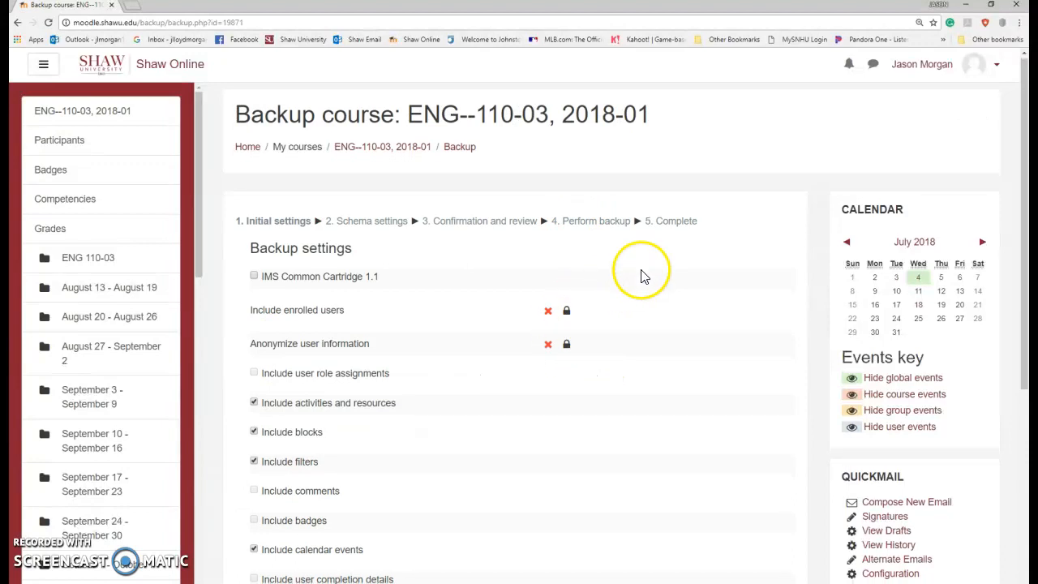
{"action": "scroll", "coordinate": [556, 281], "scroll_direction": "down", "scroll_amount": 2}
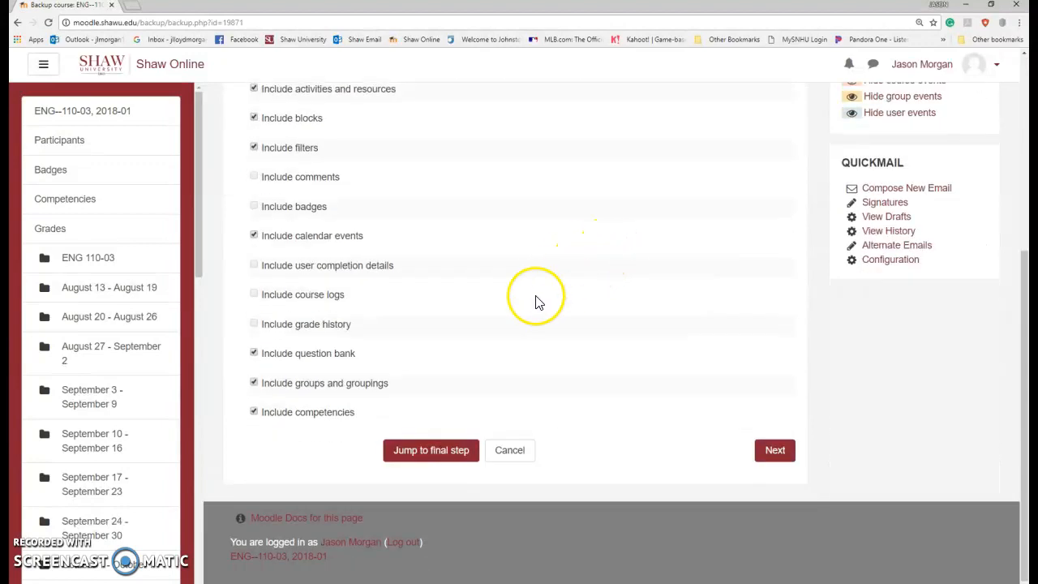
{"action": "left_click", "coordinate": [431, 454]}
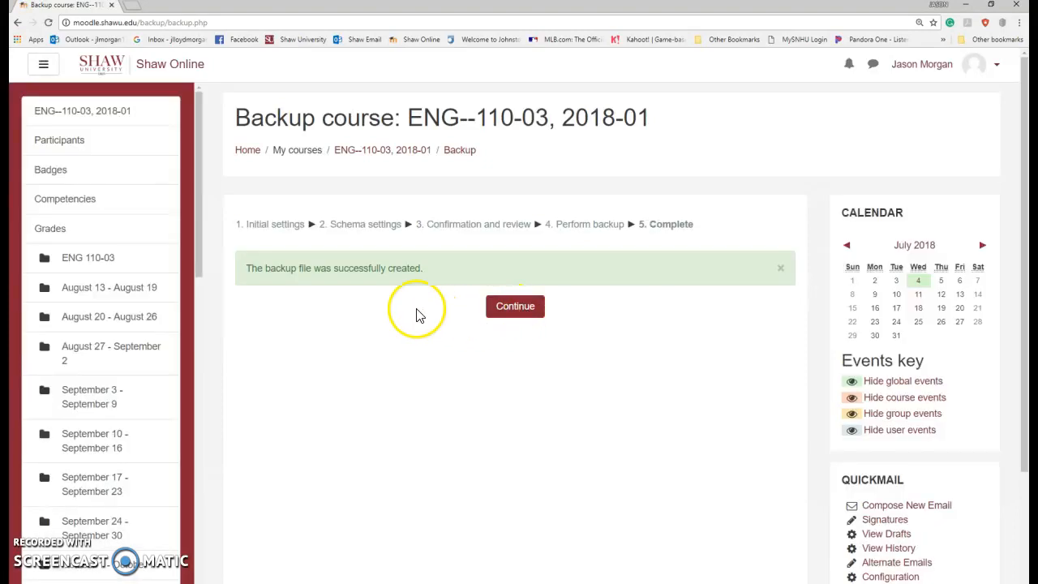
Step: Continue to Restore course and download the July 18 ENG 110-03 backup (1.7MB) from the private backup area
{"action": "left_click", "coordinate": [523, 315]}
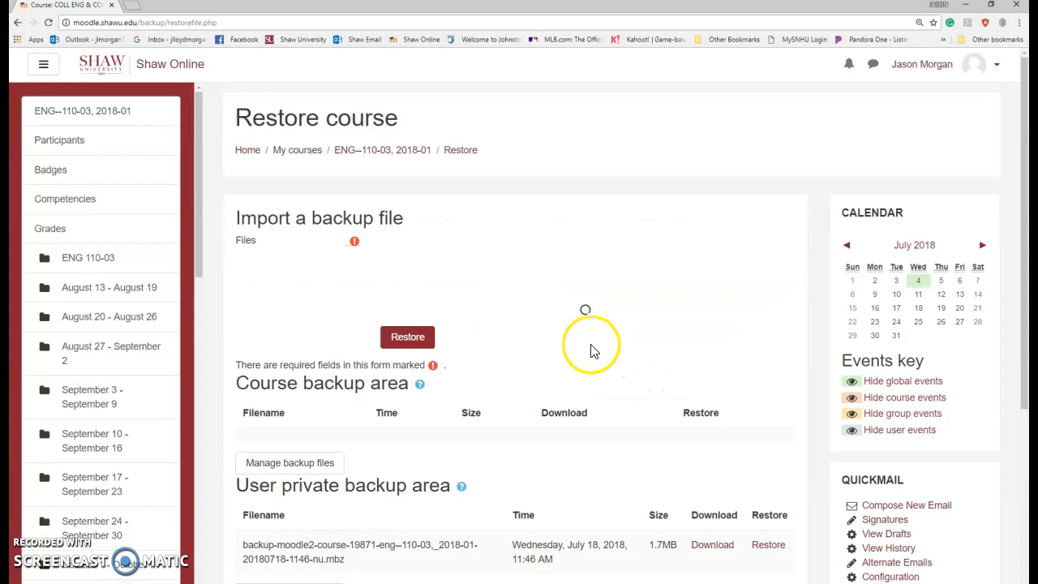
{"action": "scroll", "coordinate": [567, 316], "scroll_direction": "down", "scroll_amount": 3}
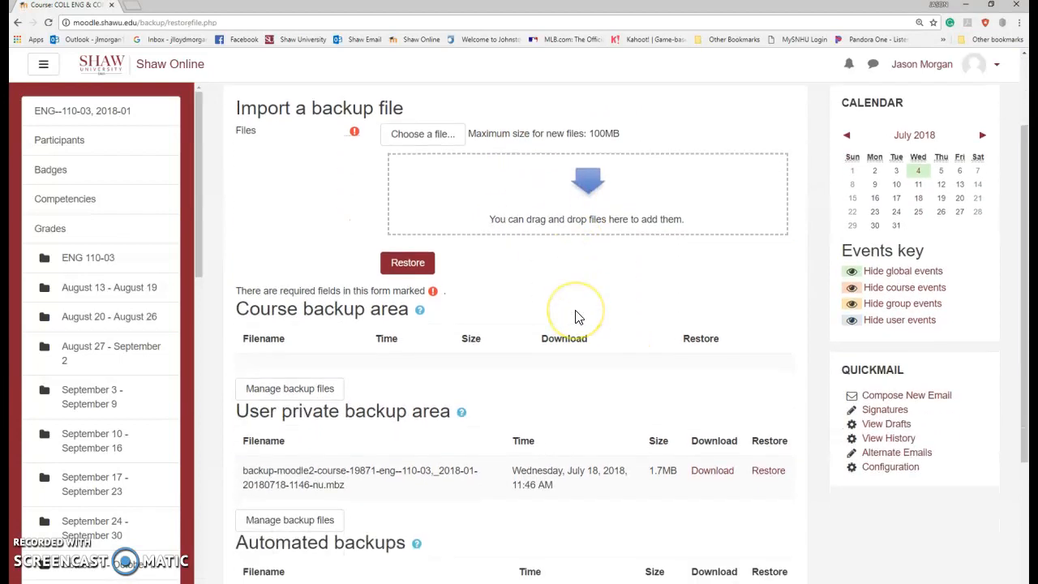
{"action": "left_click", "coordinate": [367, 492]}
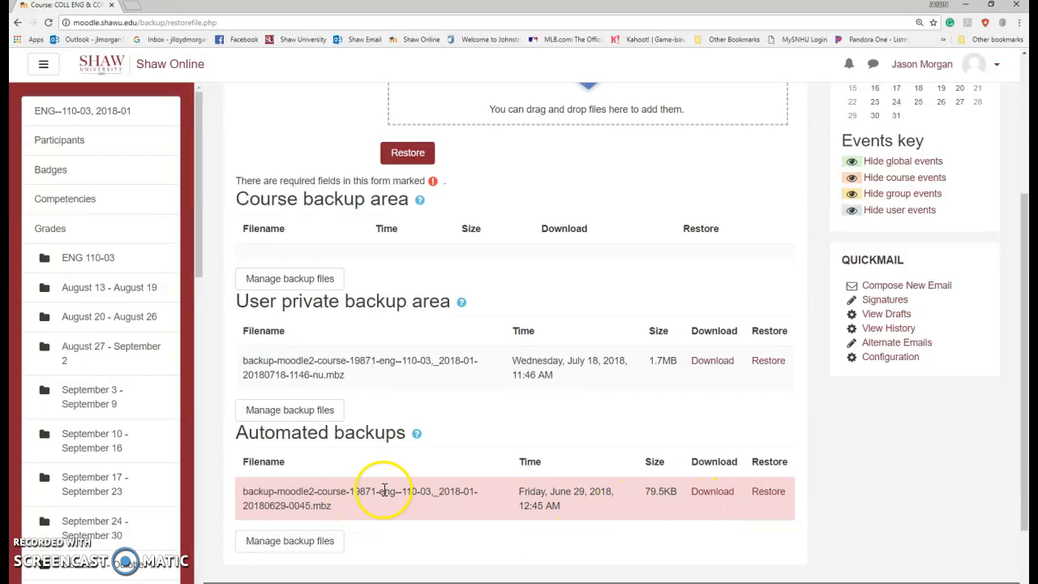
{"action": "scroll", "coordinate": [381, 478], "scroll_direction": "up", "scroll_amount": 1}
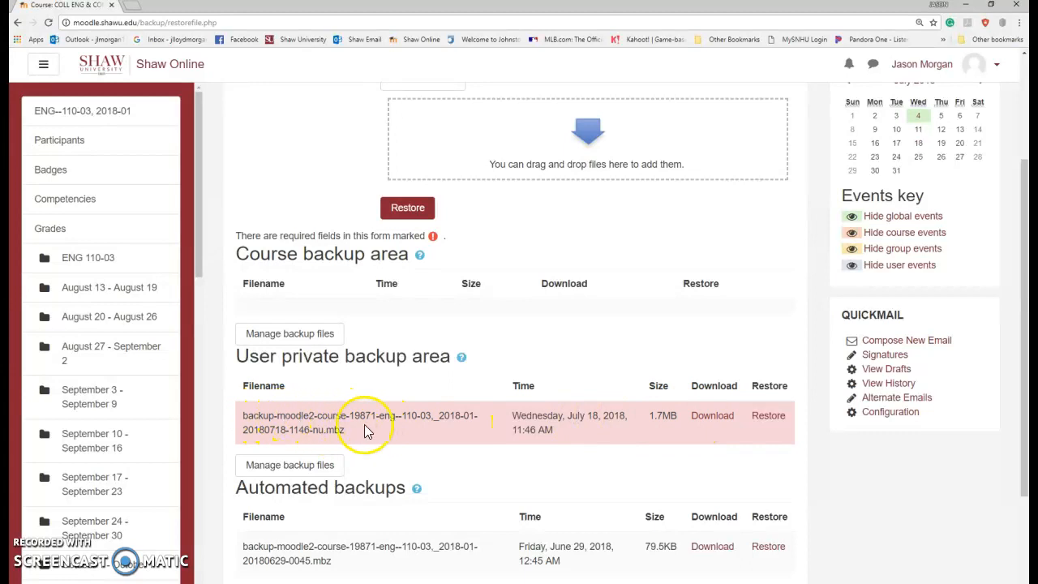
{"action": "left_click", "coordinate": [713, 420]}
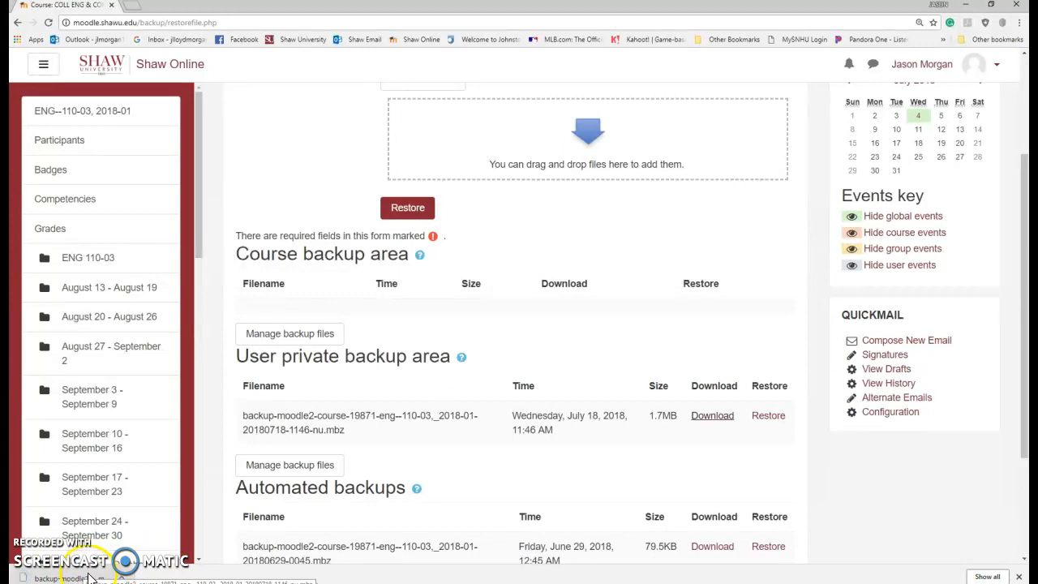
{"action": "scroll", "coordinate": [498, 294], "scroll_direction": "up", "scroll_amount": 2}
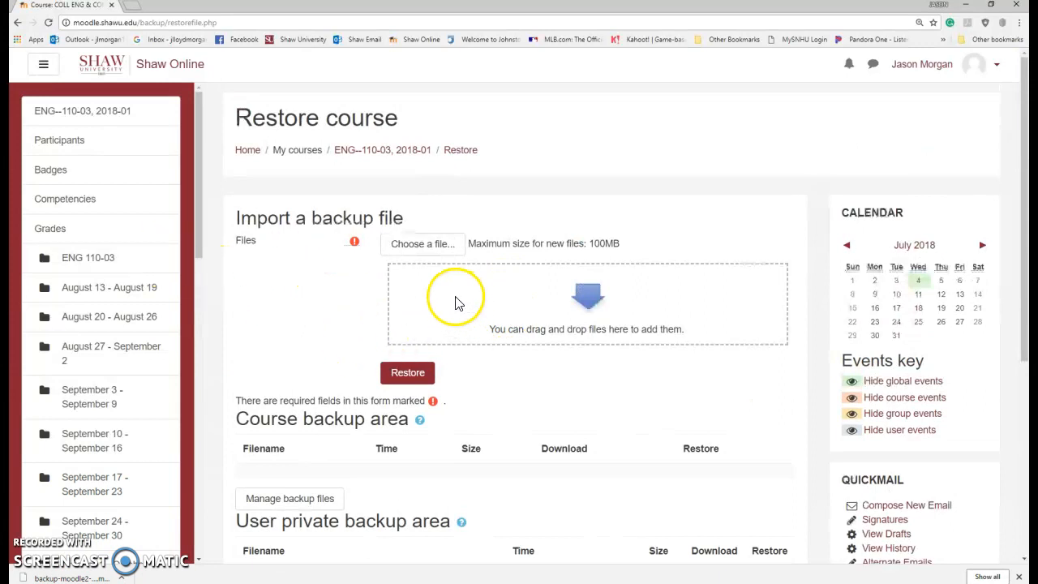
{"action": "scroll", "coordinate": [459, 317], "scroll_direction": "down", "scroll_amount": 3}
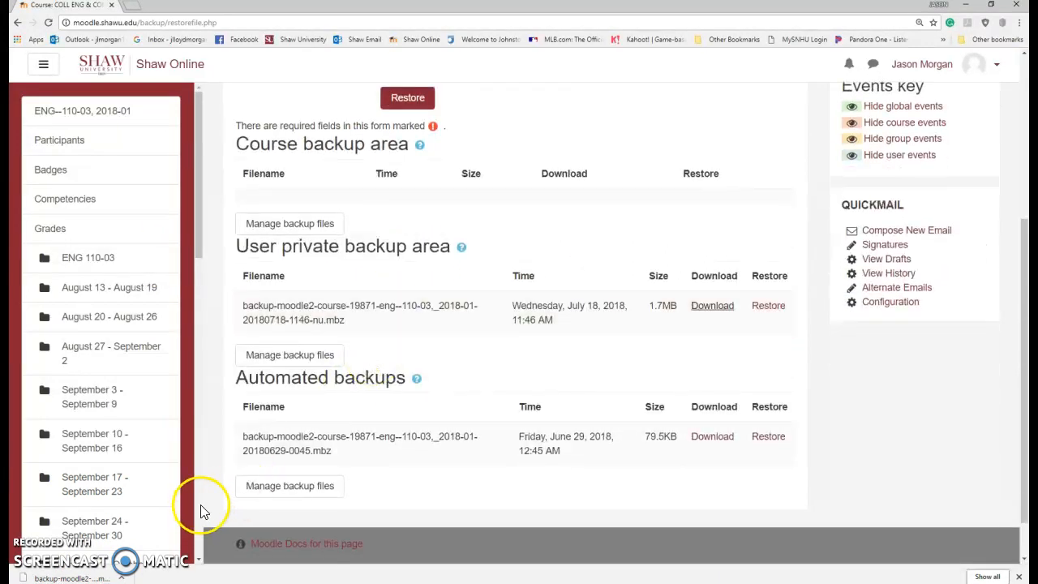
{"action": "scroll", "coordinate": [329, 367], "scroll_direction": "up", "scroll_amount": 3}
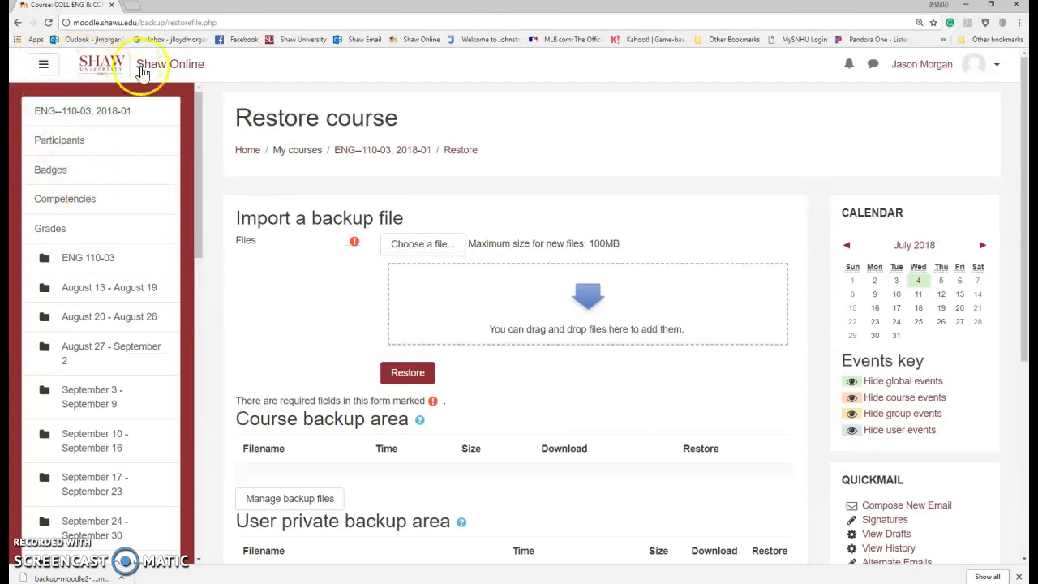
Step: From the Dashboard's Future courses, open COLL ENG & COMP I (ENG--110-06, 2018-01)
{"action": "left_click", "coordinate": [101, 73]}
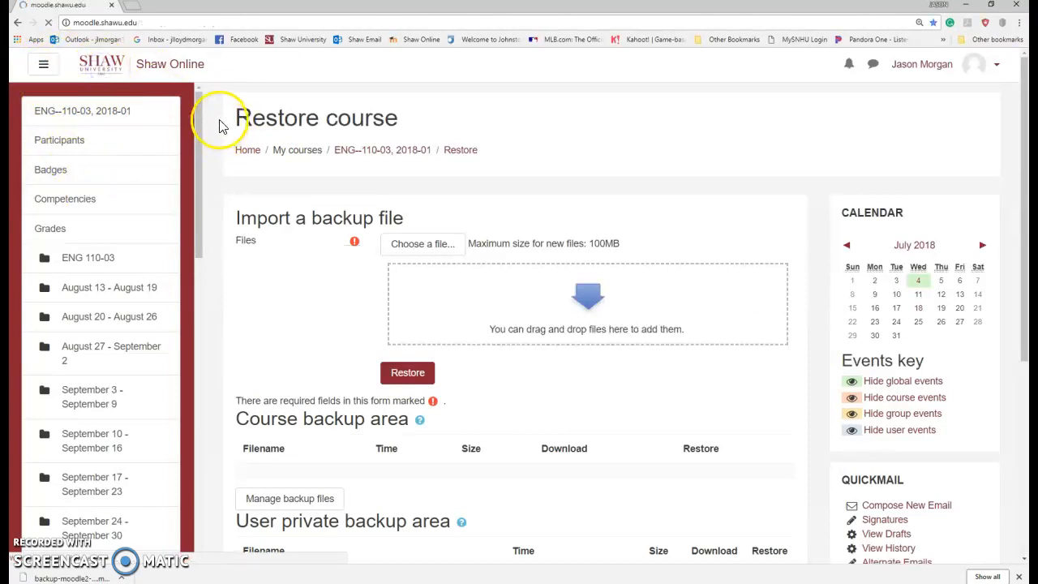
{"action": "left_click", "coordinate": [53, 145]}
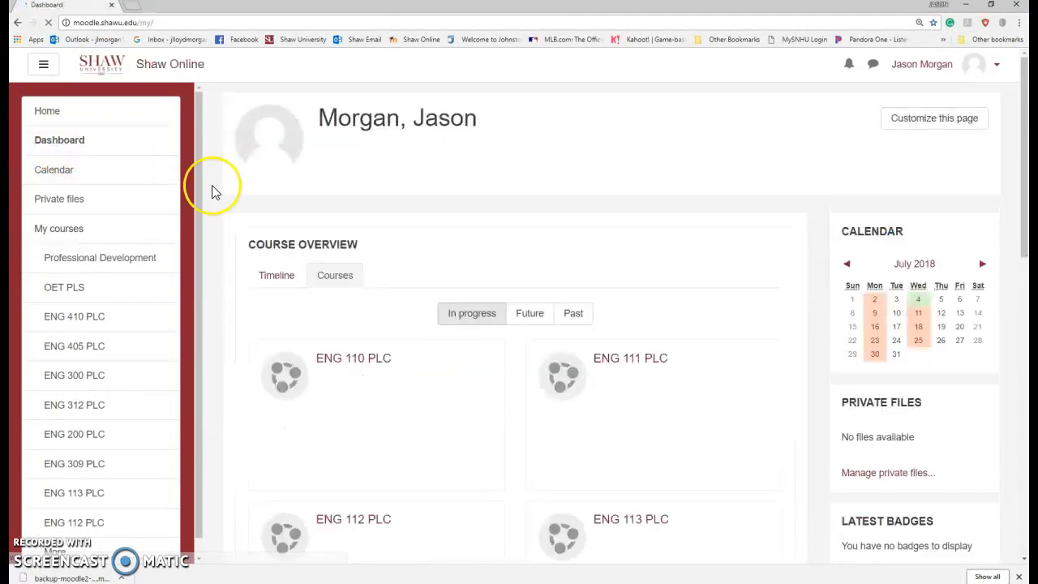
{"action": "left_click", "coordinate": [536, 321]}
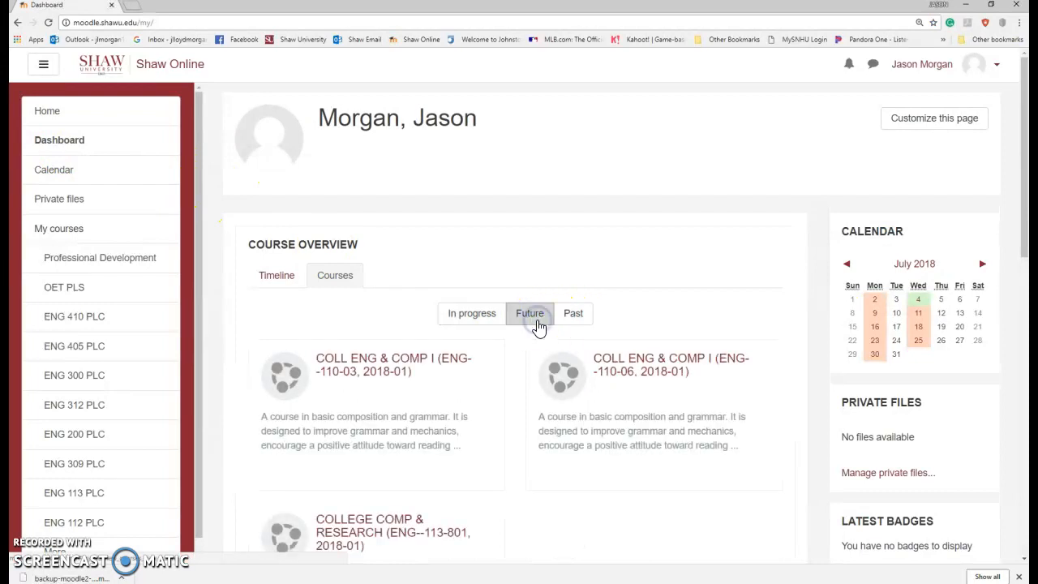
{"action": "scroll", "coordinate": [651, 283], "scroll_direction": "down", "scroll_amount": 1}
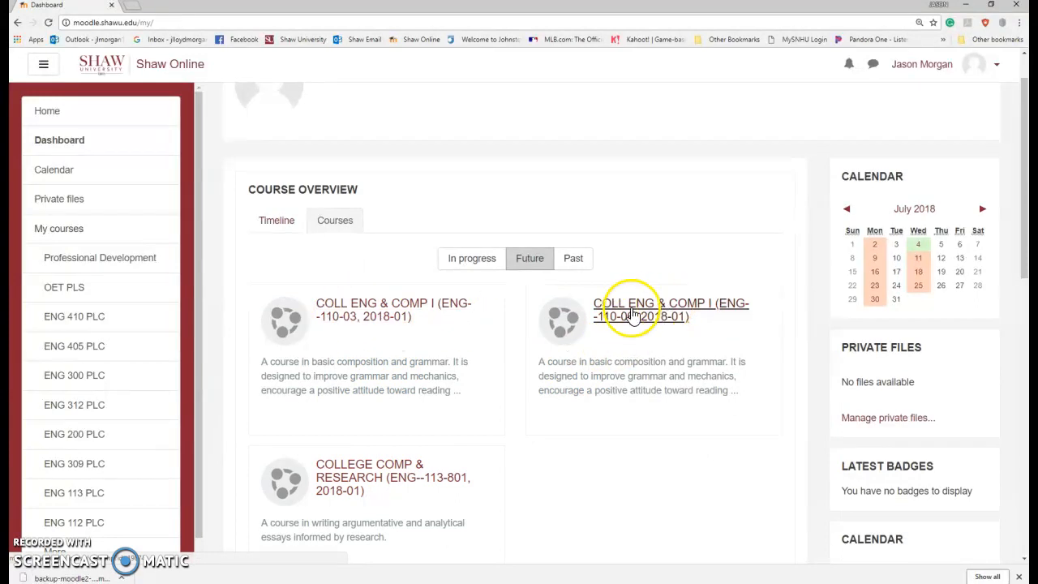
{"action": "left_click", "coordinate": [637, 310]}
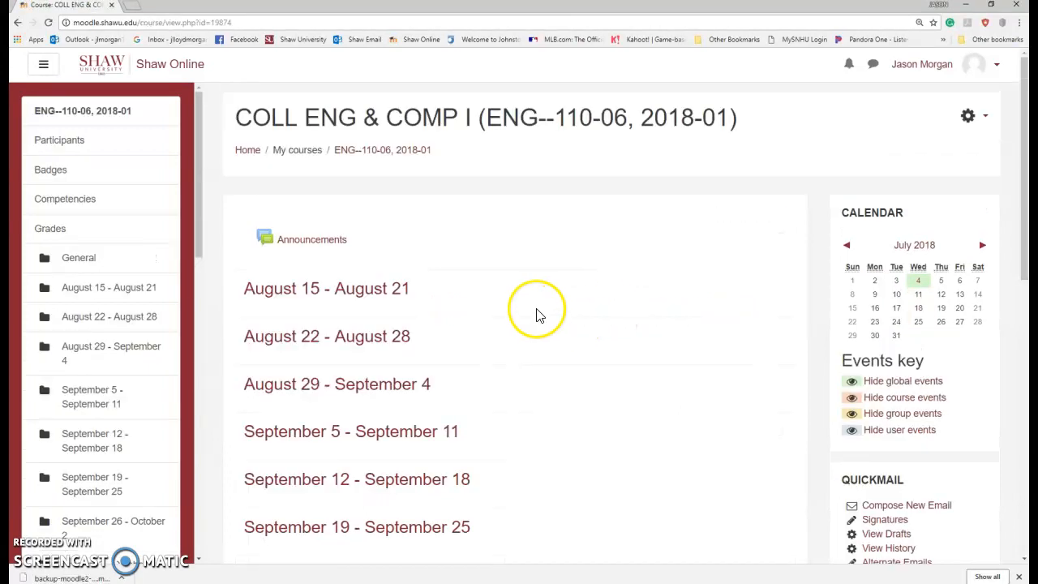
{"action": "scroll", "coordinate": [567, 308], "scroll_direction": "down", "scroll_amount": 8}
{"action": "scroll", "coordinate": [595, 303], "scroll_direction": "up", "scroll_amount": 8}
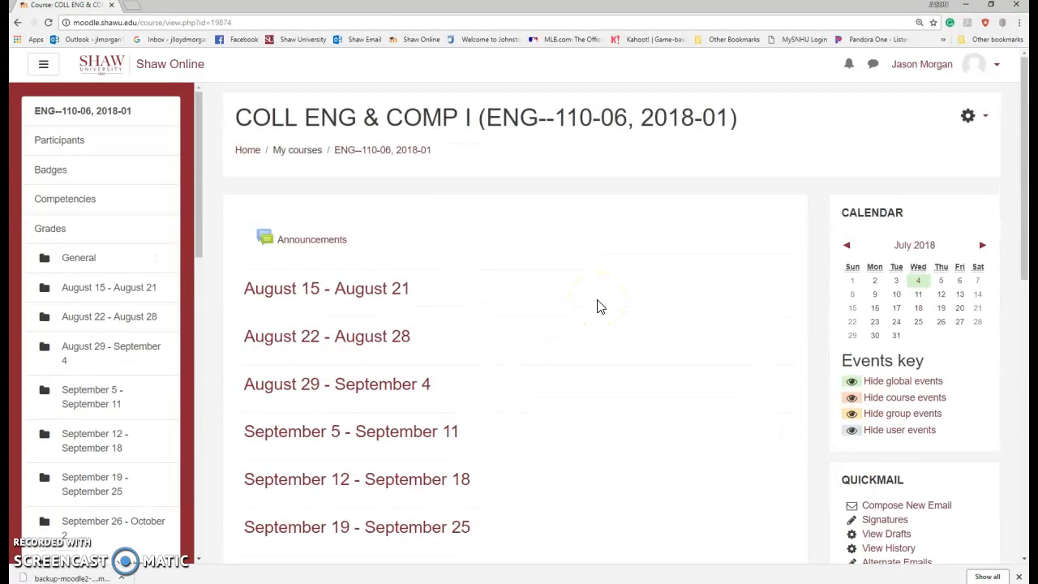
{"action": "scroll", "coordinate": [486, 283], "scroll_direction": "down", "scroll_amount": 2}
{"action": "scroll", "coordinate": [510, 283], "scroll_direction": "up", "scroll_amount": 2}
Step: Back up ENG--110-06, 2018-01 via Jump to final step, then continue to its Restore course page
{"action": "left_click", "coordinate": [970, 118]}
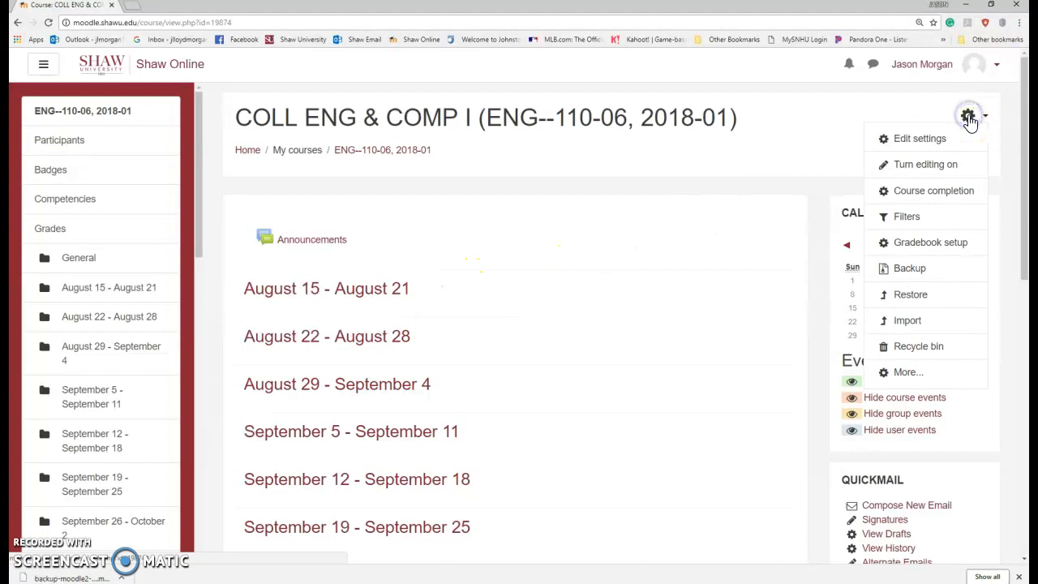
{"action": "left_click", "coordinate": [908, 274]}
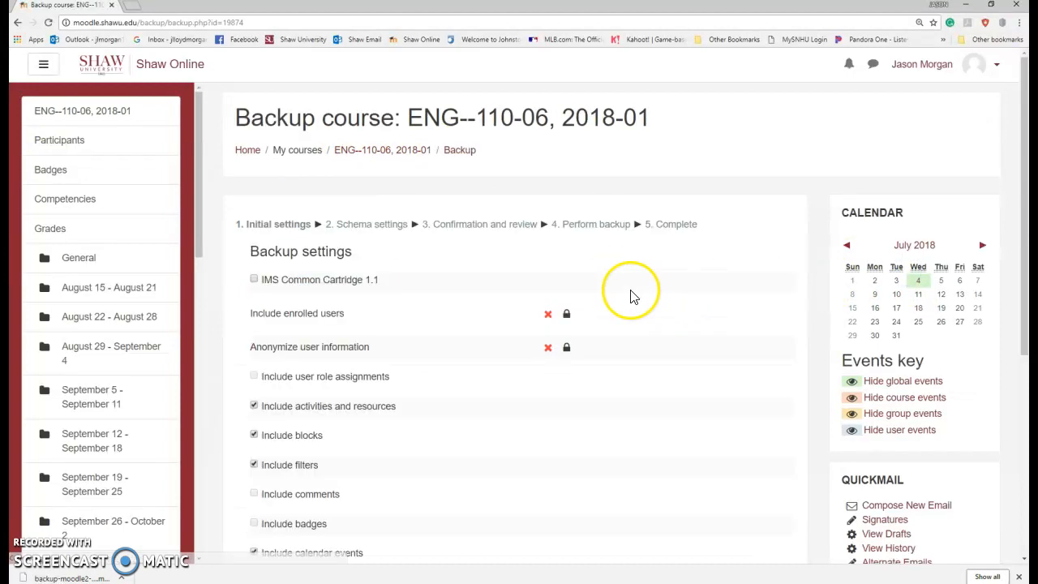
{"action": "scroll", "coordinate": [632, 296], "scroll_direction": "down", "scroll_amount": 3}
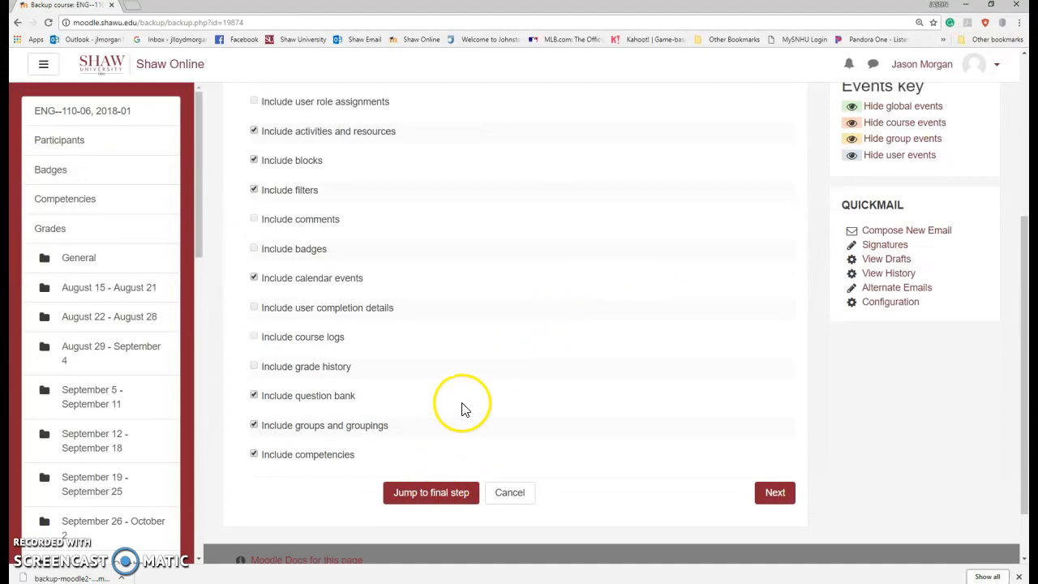
{"action": "left_click", "coordinate": [441, 492]}
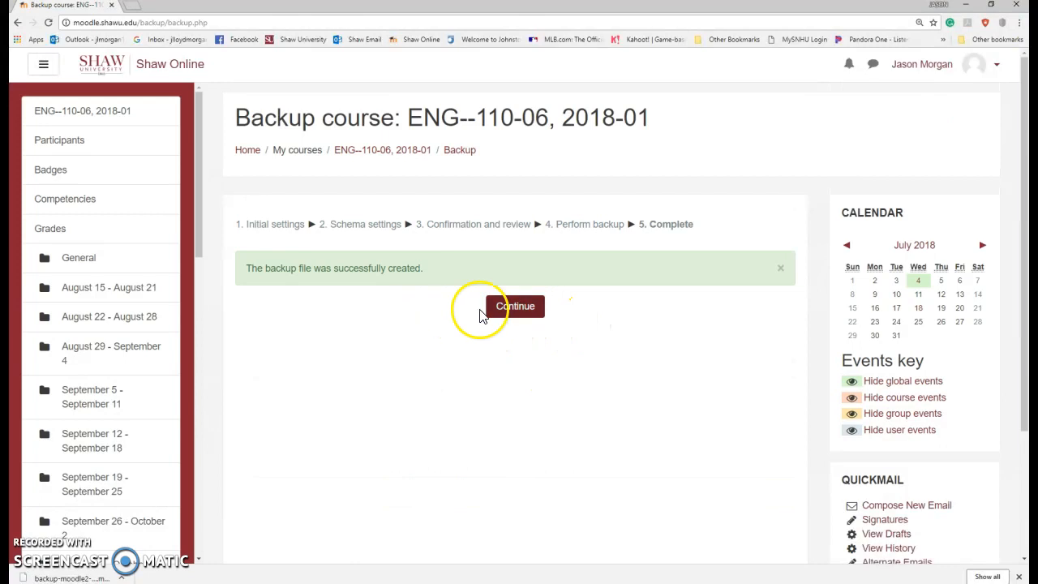
{"action": "left_click", "coordinate": [523, 312]}
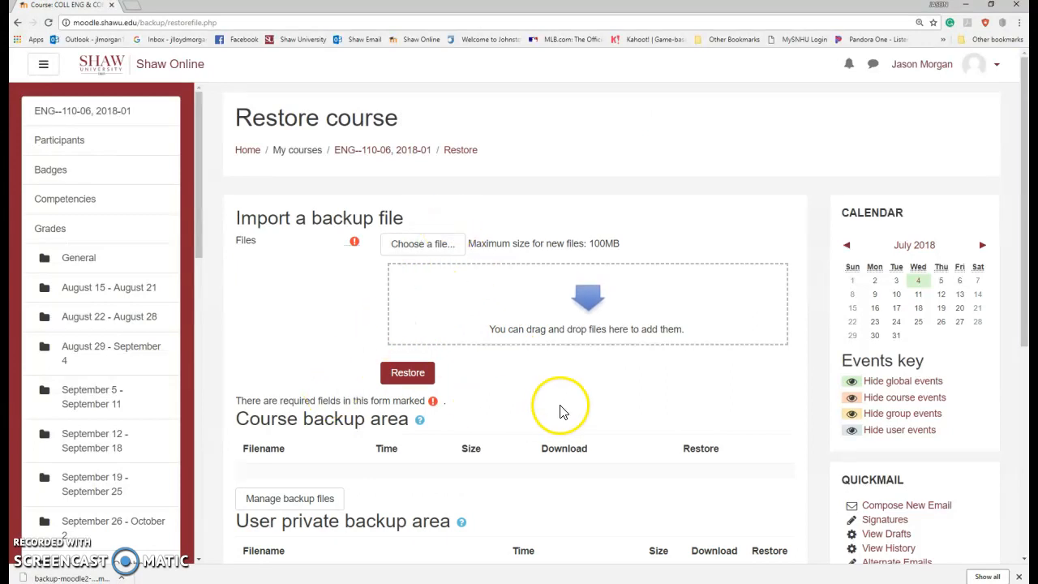
Step: Drag the downloaded ENG--110-03 .mbz backup into the Import a backup file drop zone
{"action": "scroll", "coordinate": [557, 406], "scroll_direction": "down", "scroll_amount": 2}
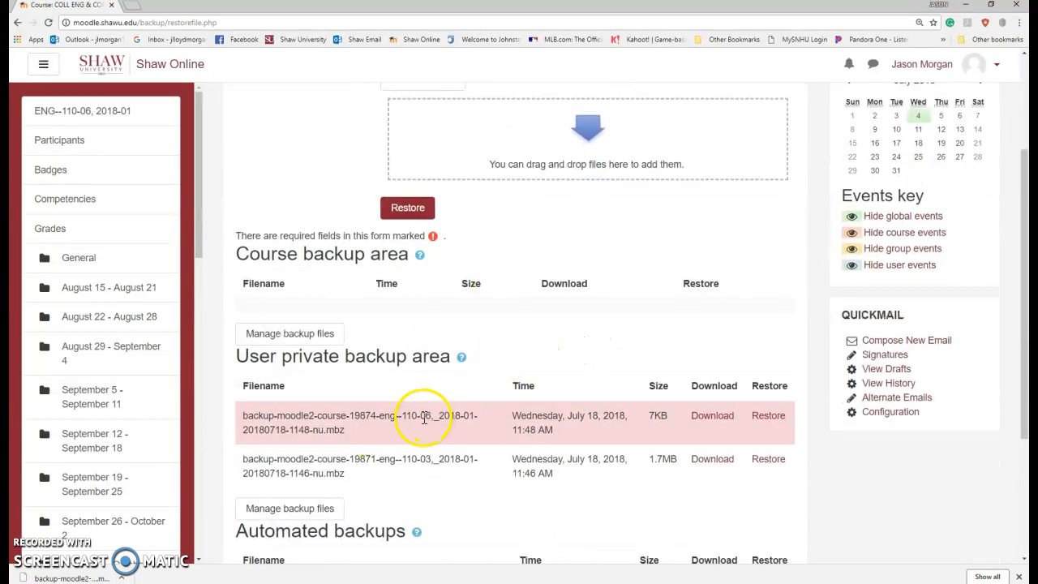
{"action": "scroll", "coordinate": [598, 301], "scroll_direction": "up", "scroll_amount": 2}
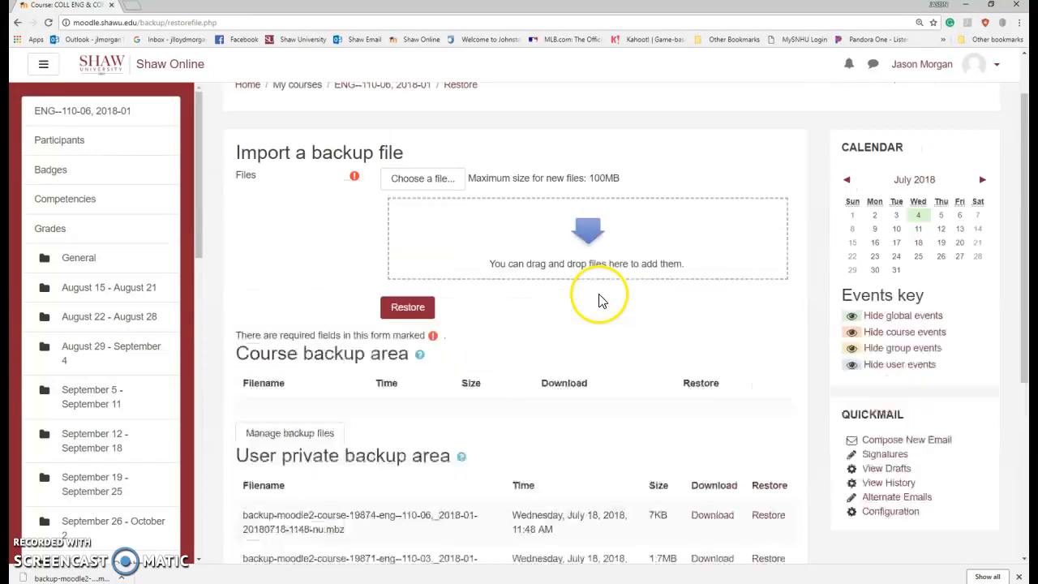
{"action": "scroll", "coordinate": [603, 297], "scroll_direction": "down", "scroll_amount": 2}
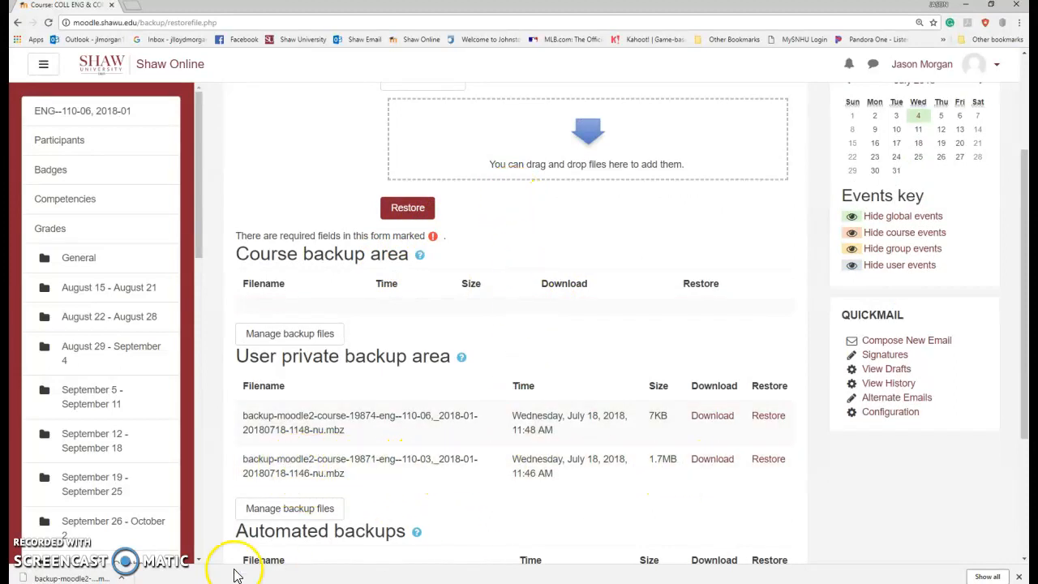
{"action": "mouse_move", "coordinate": [73, 577]}
{"action": "left_mouse_down"}
{"action": "mouse_move", "coordinate": [336, 360]}
{"action": "mouse_move", "coordinate": [498, 143]}
{"action": "mouse_move", "coordinate": [287, 422]}
{"action": "mouse_move", "coordinate": [83, 577]}
{"action": "left_mouse_up"}
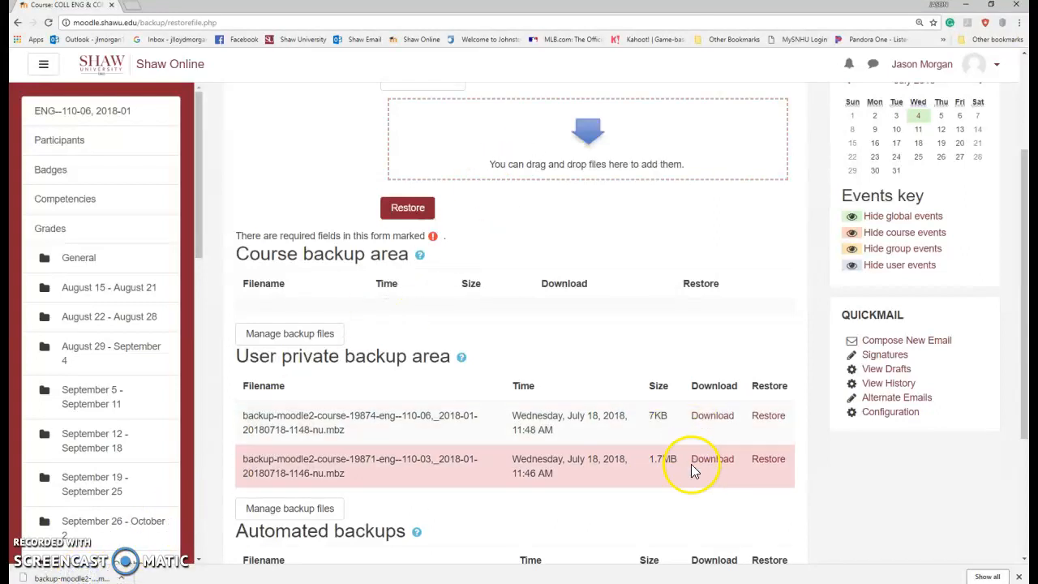
{"action": "left_click_drag", "start_coordinate": [82, 576], "coordinate": [521, 147]}
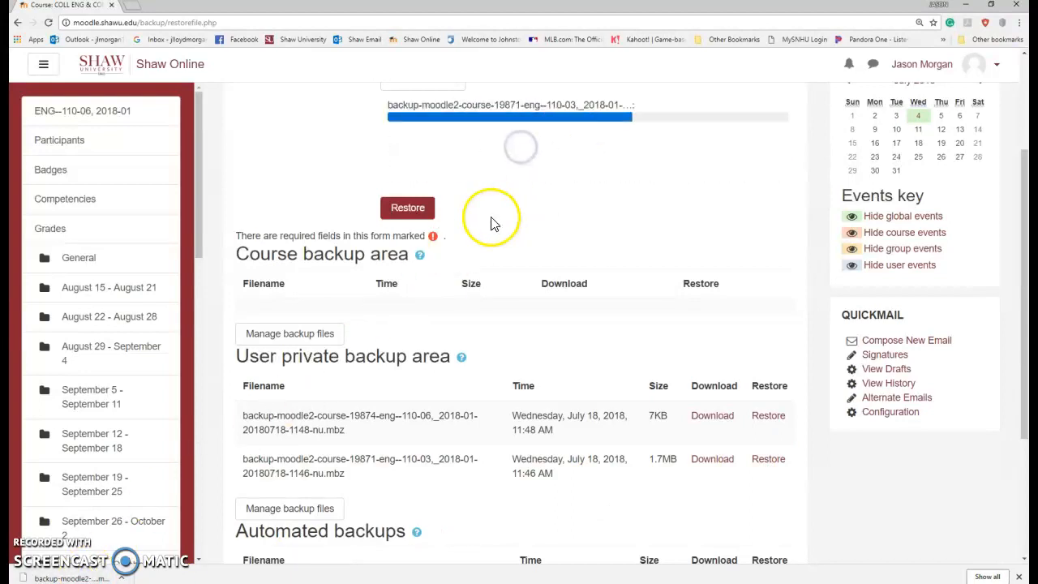
{"action": "scroll", "coordinate": [531, 208], "scroll_direction": "down", "scroll_amount": 1}
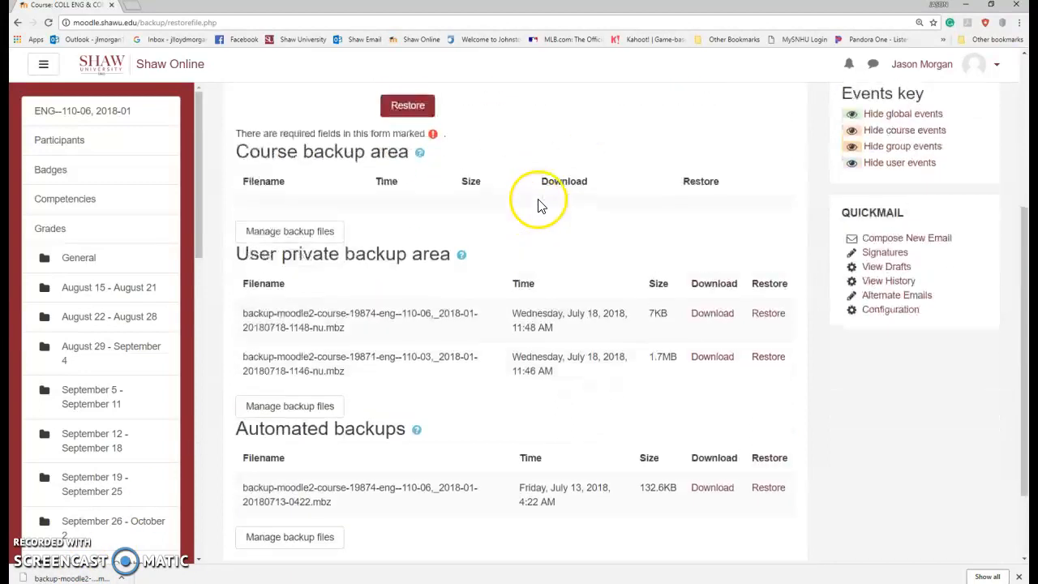
{"action": "scroll", "coordinate": [535, 212], "scroll_direction": "up", "scroll_amount": 3}
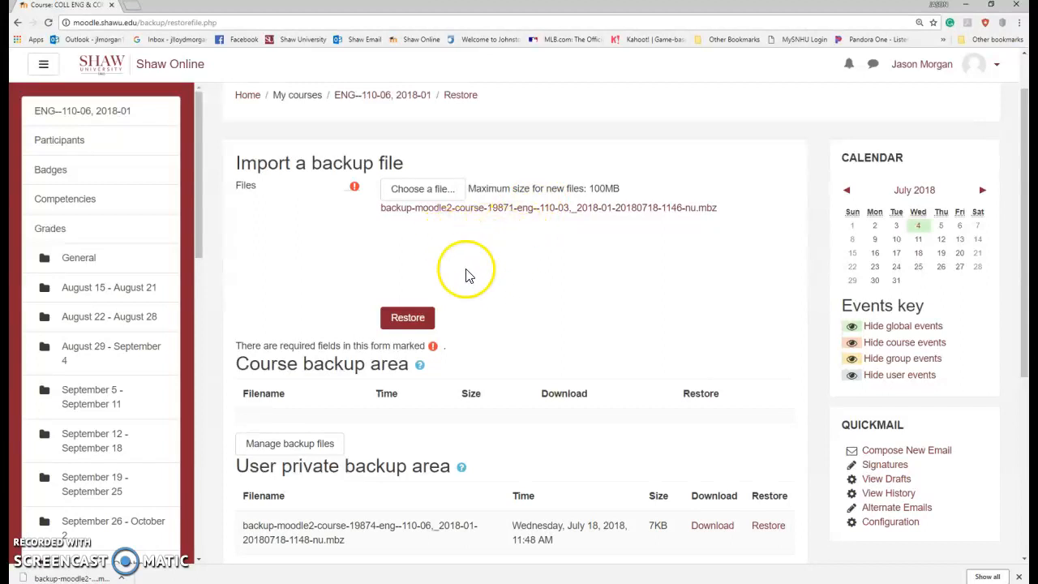
Step: Restore the uploaded ENG--110-03 backup and confirm its Backup details page
{"action": "left_click", "coordinate": [417, 319]}
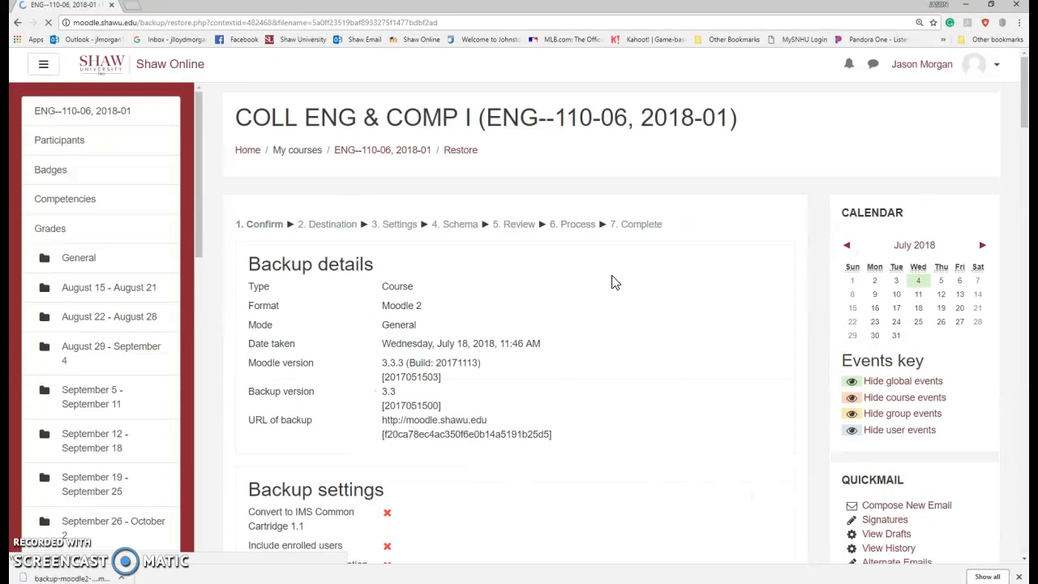
{"action": "scroll", "coordinate": [611, 290], "scroll_direction": "down", "scroll_amount": 15}
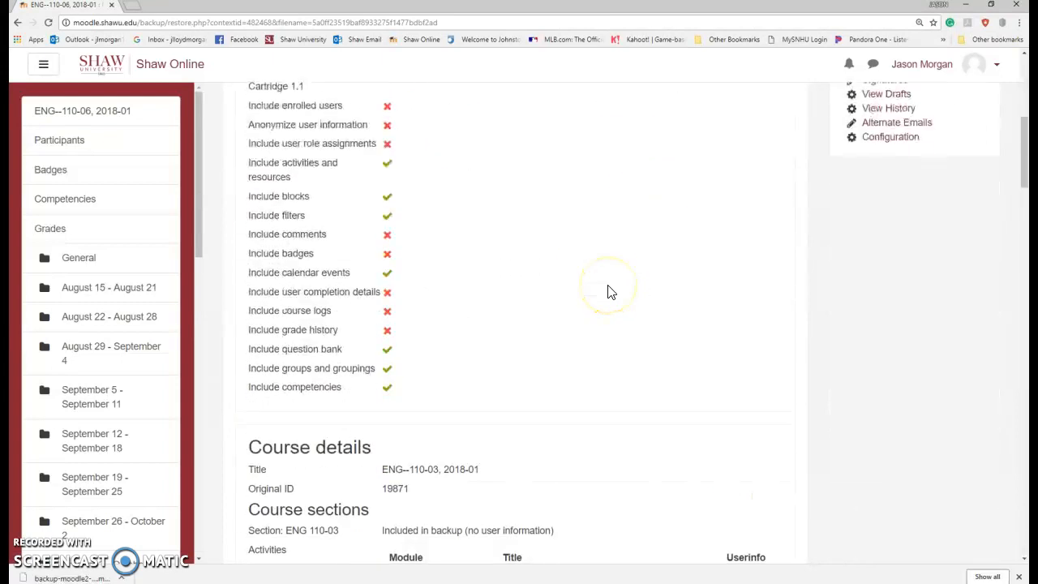
{"action": "scroll", "coordinate": [611, 290], "scroll_direction": "down", "scroll_amount": 15}
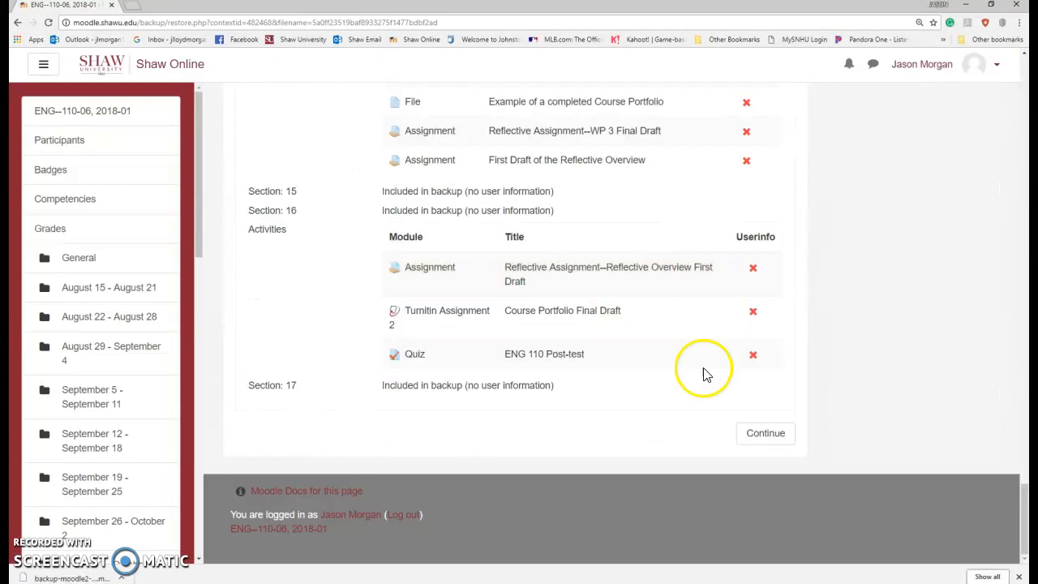
{"action": "left_click", "coordinate": [766, 435]}
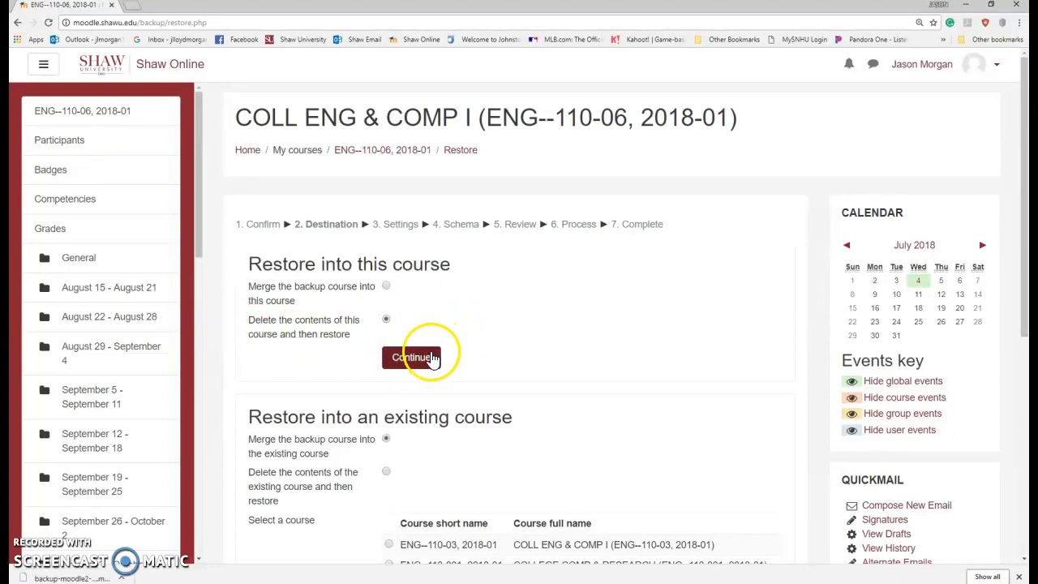
Step: Choose this ENG--110-06 course as the destination, accept settings and schema, and perform the restore
{"action": "scroll", "coordinate": [556, 326], "scroll_direction": "down", "scroll_amount": 2}
{"action": "scroll", "coordinate": [559, 328], "scroll_direction": "up", "scroll_amount": 2}
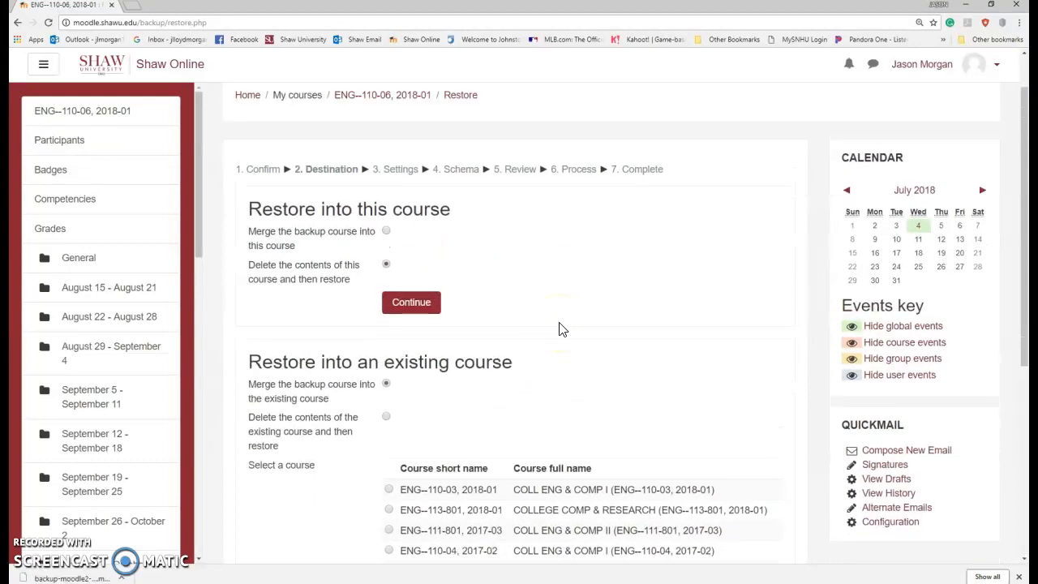
{"action": "left_click", "coordinate": [420, 353]}
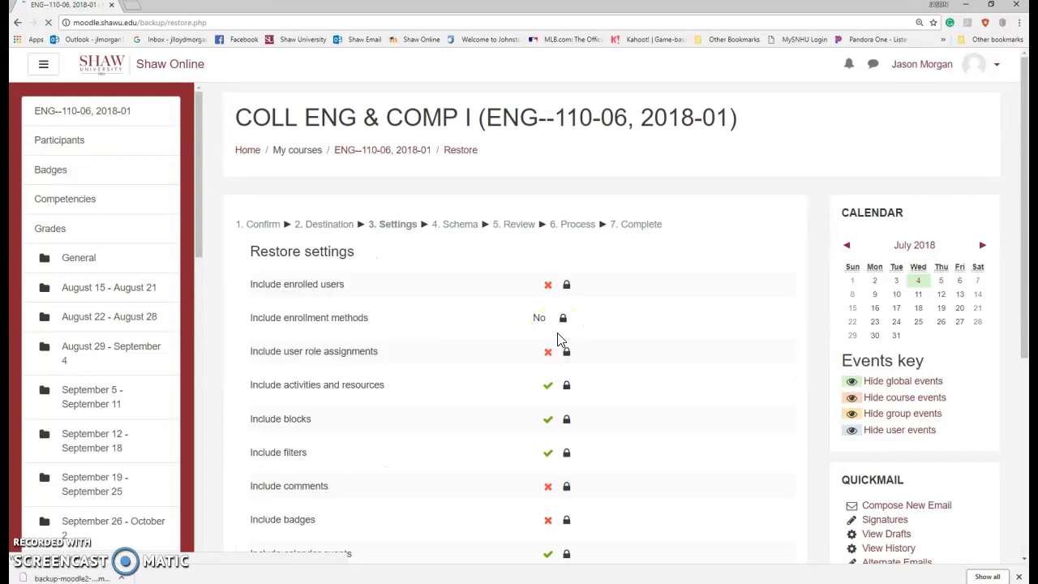
{"action": "scroll", "coordinate": [649, 330], "scroll_direction": "down", "scroll_amount": 5}
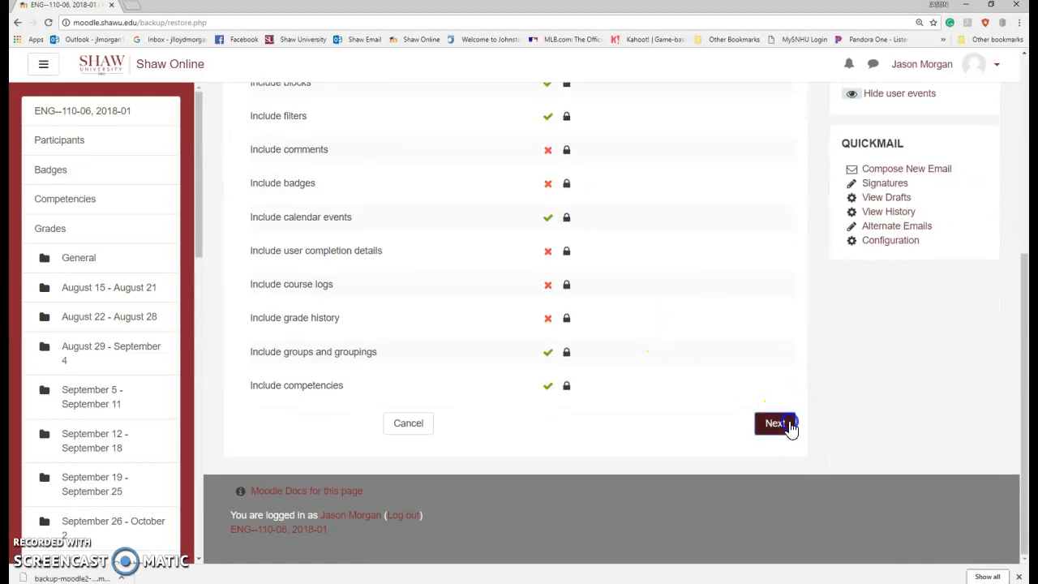
{"action": "left_click", "coordinate": [786, 423]}
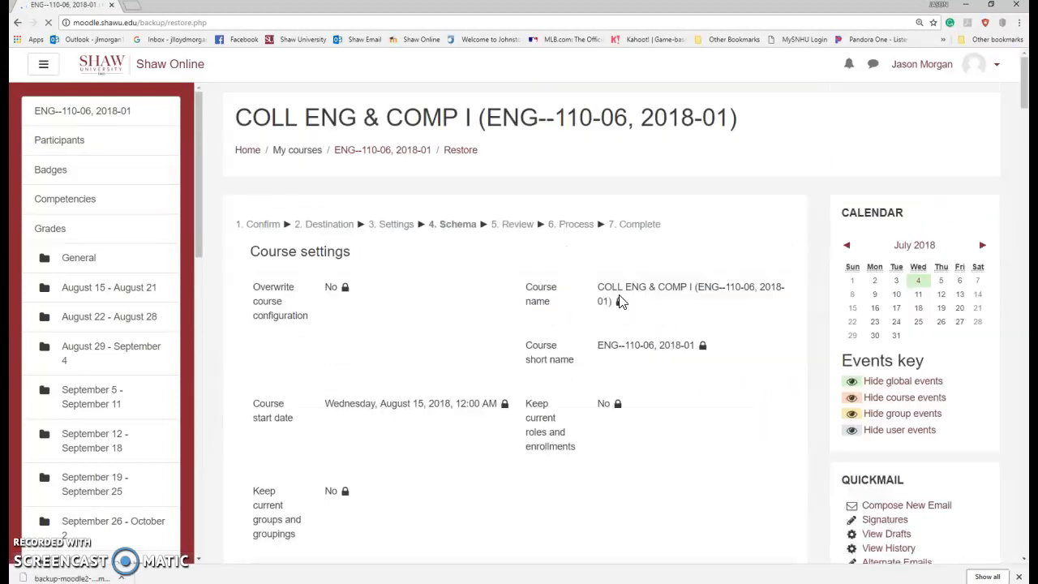
{"action": "scroll", "coordinate": [648, 297], "scroll_direction": "down", "scroll_amount": 20}
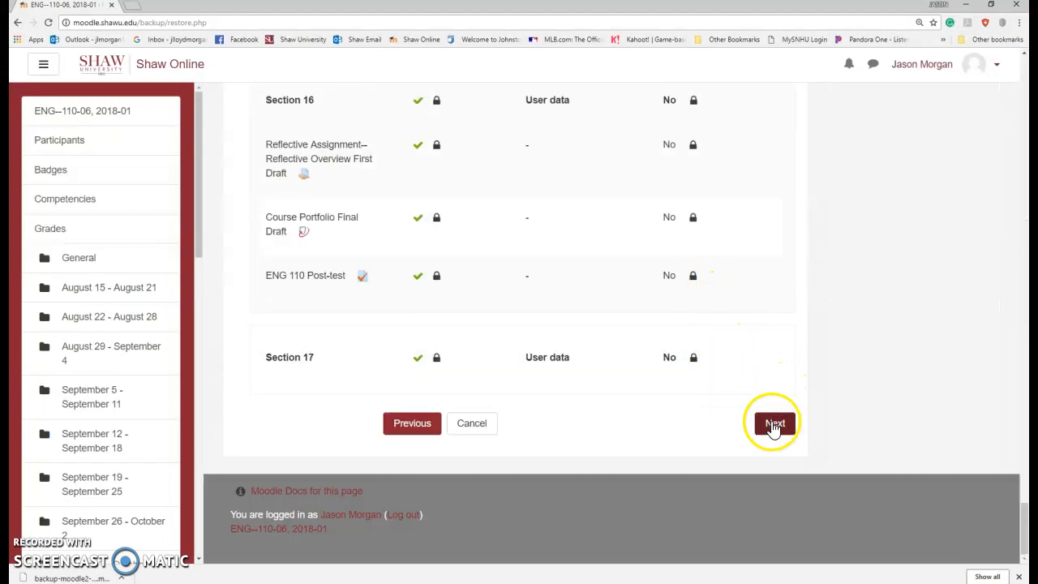
{"action": "left_click", "coordinate": [780, 428]}
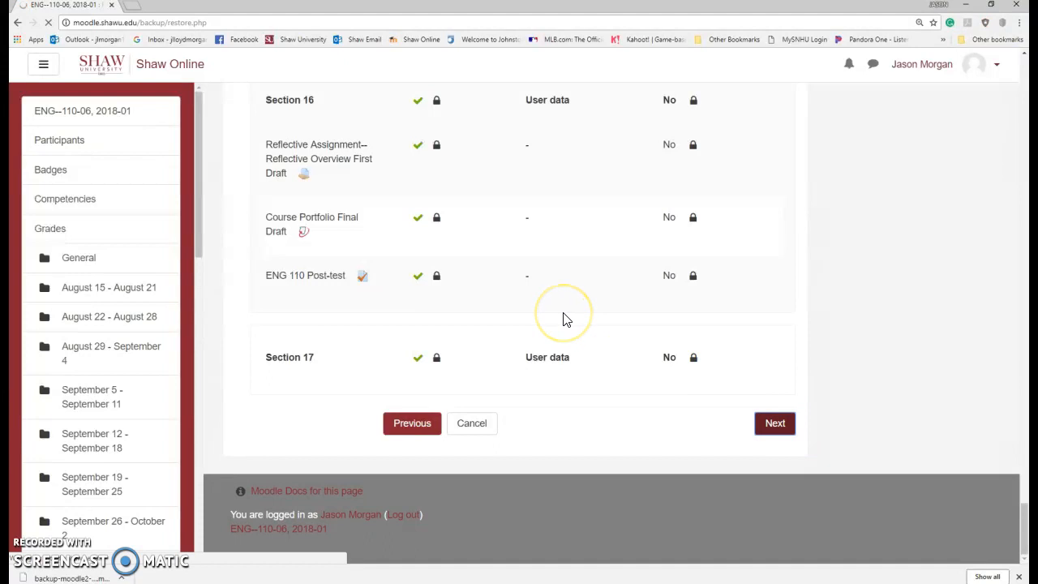
{"action": "scroll", "coordinate": [686, 312], "scroll_direction": "down", "scroll_amount": 15}
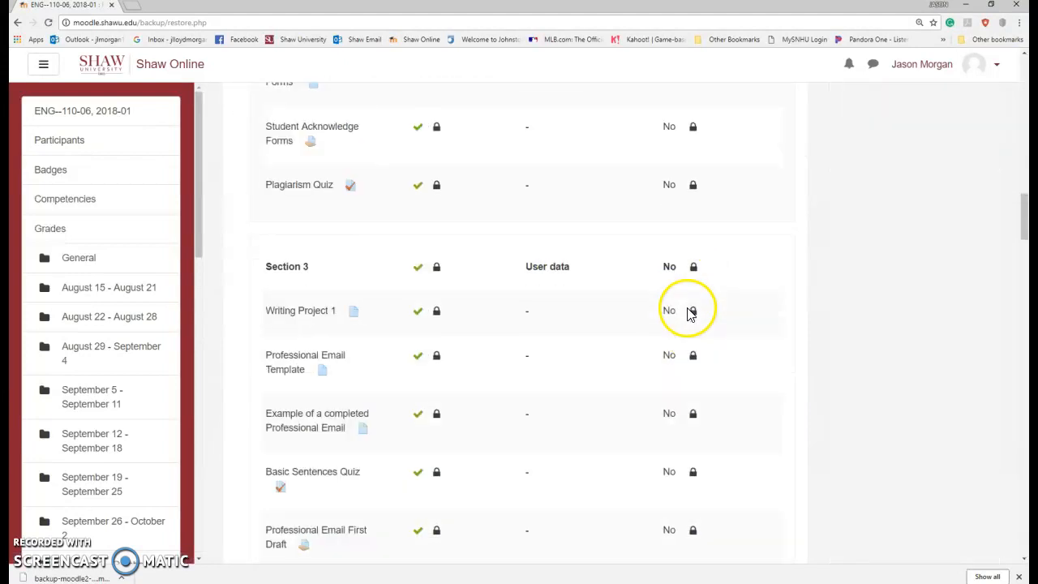
{"action": "scroll", "coordinate": [690, 312], "scroll_direction": "down", "scroll_amount": 20}
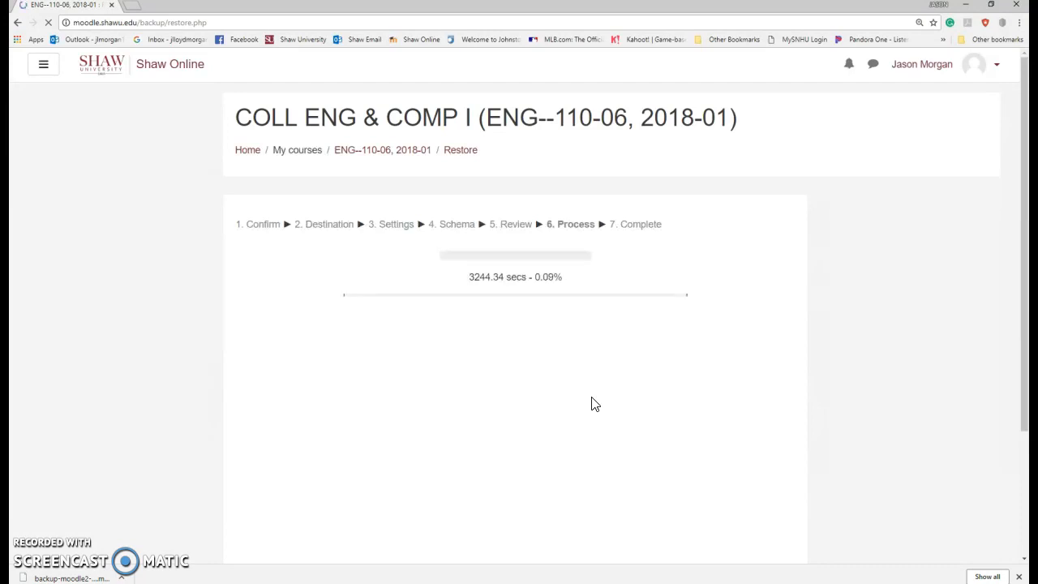
Step: Let the restore finish, then continue to the restored ENG--110-06 course page
{"action": "left_click", "coordinate": [571, 372]}
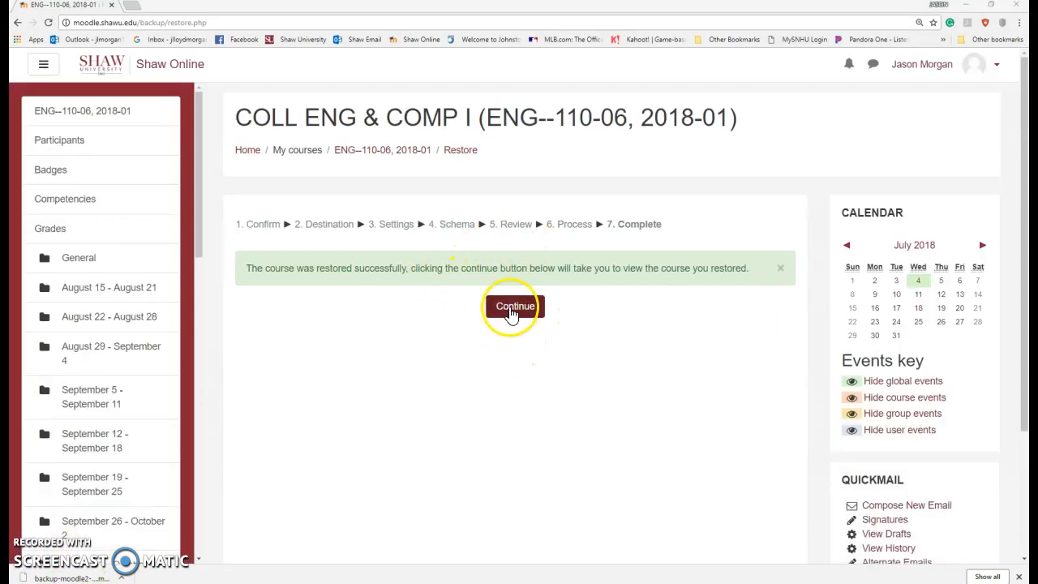
{"action": "left_click", "coordinate": [505, 313]}
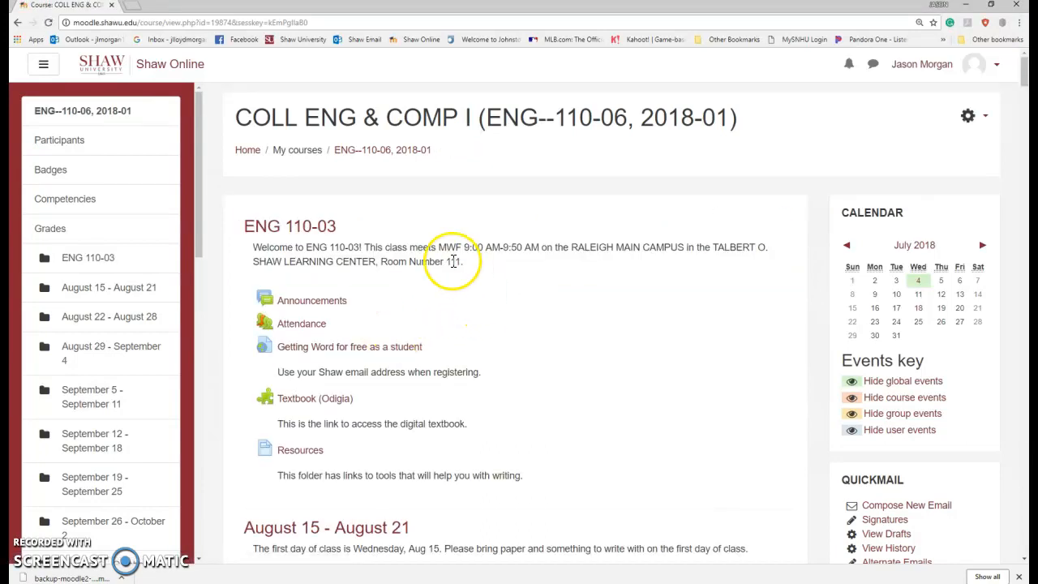
{"action": "scroll", "coordinate": [572, 370], "scroll_direction": "down", "scroll_amount": 10}
{"action": "scroll", "coordinate": [539, 358], "scroll_direction": "down", "scroll_amount": 20}
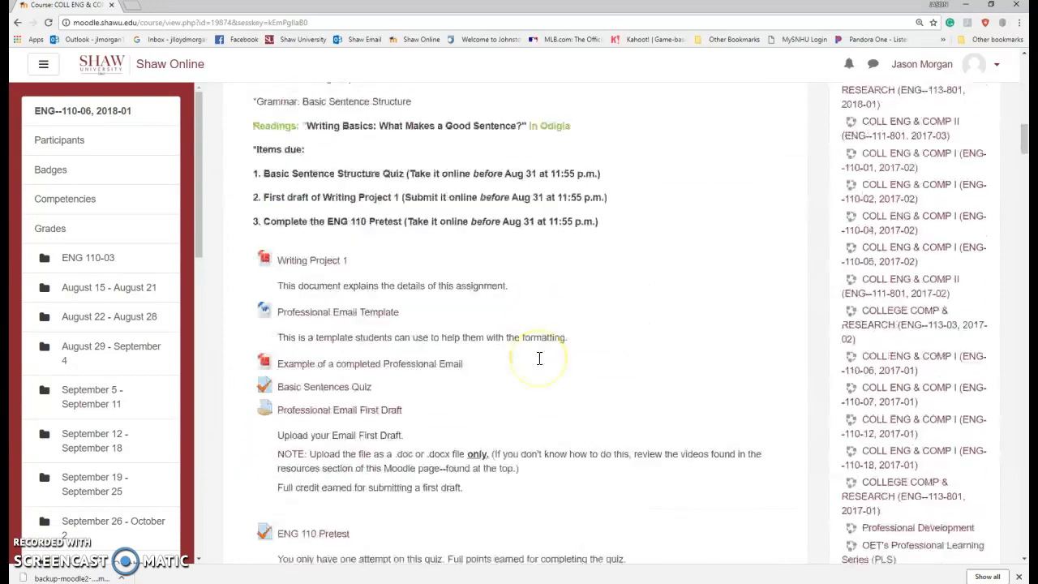
{"action": "scroll", "coordinate": [538, 364], "scroll_direction": "down", "scroll_amount": 20}
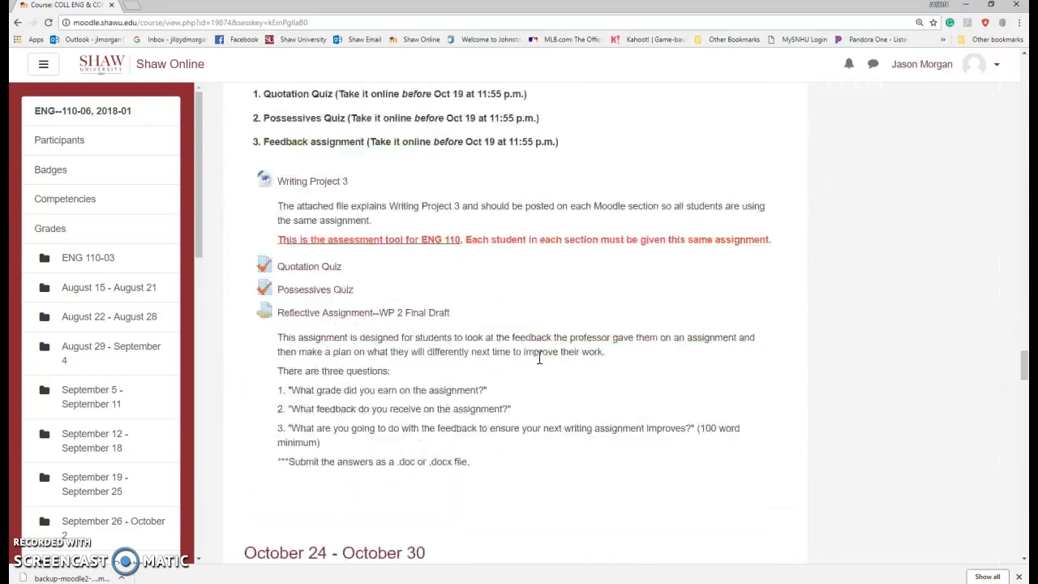
{"action": "scroll", "coordinate": [539, 364], "scroll_direction": "up", "scroll_amount": 20}
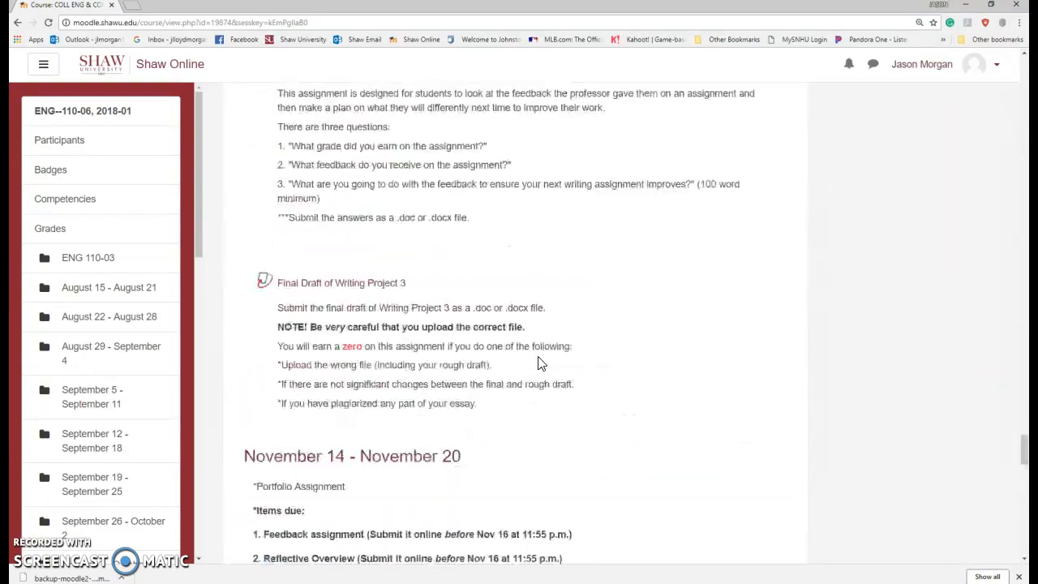
{"action": "scroll", "coordinate": [508, 331], "scroll_direction": "up", "scroll_amount": 20}
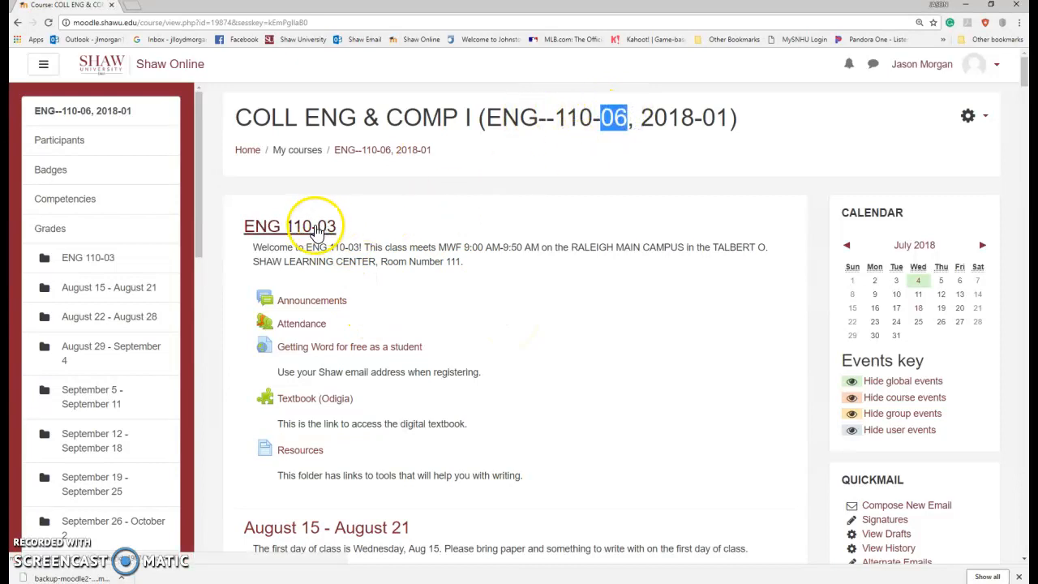
Step: Turn editing on and rename the first section from ENG 110-03 to 'ENG 110-06'
{"action": "left_click", "coordinate": [966, 129]}
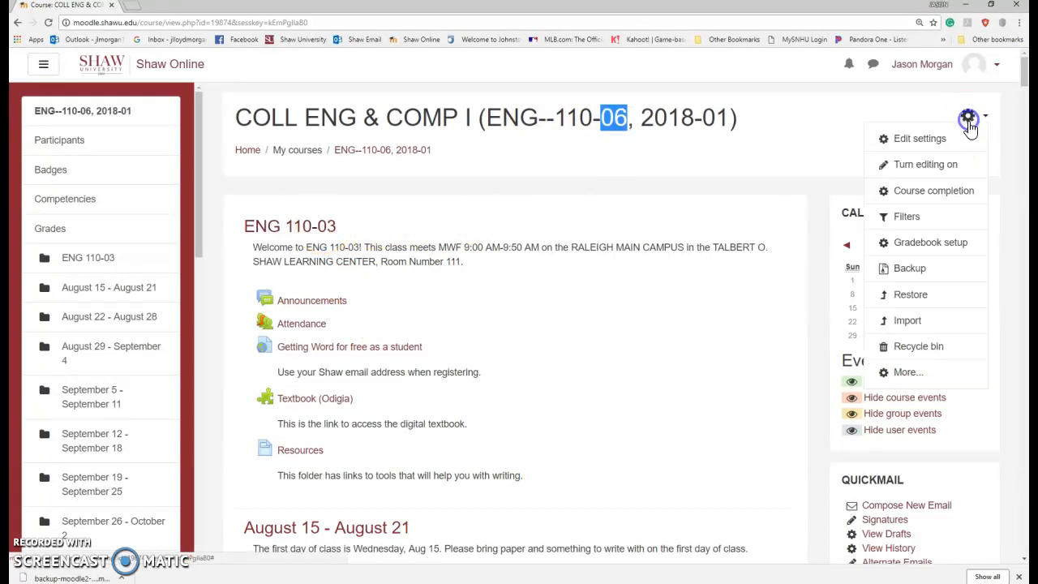
{"action": "left_click", "coordinate": [919, 167]}
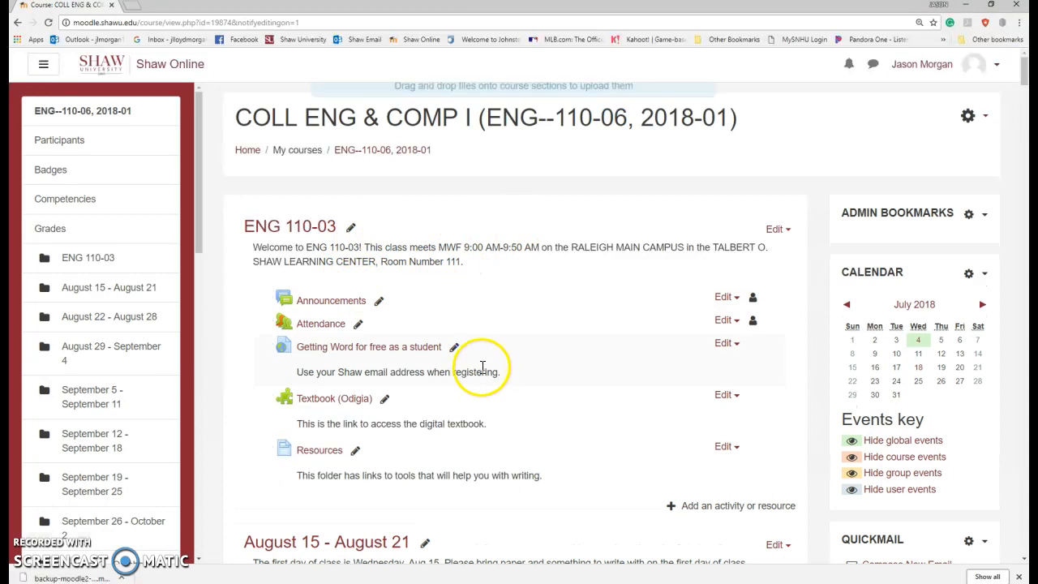
{"action": "left_click", "coordinate": [350, 227]}
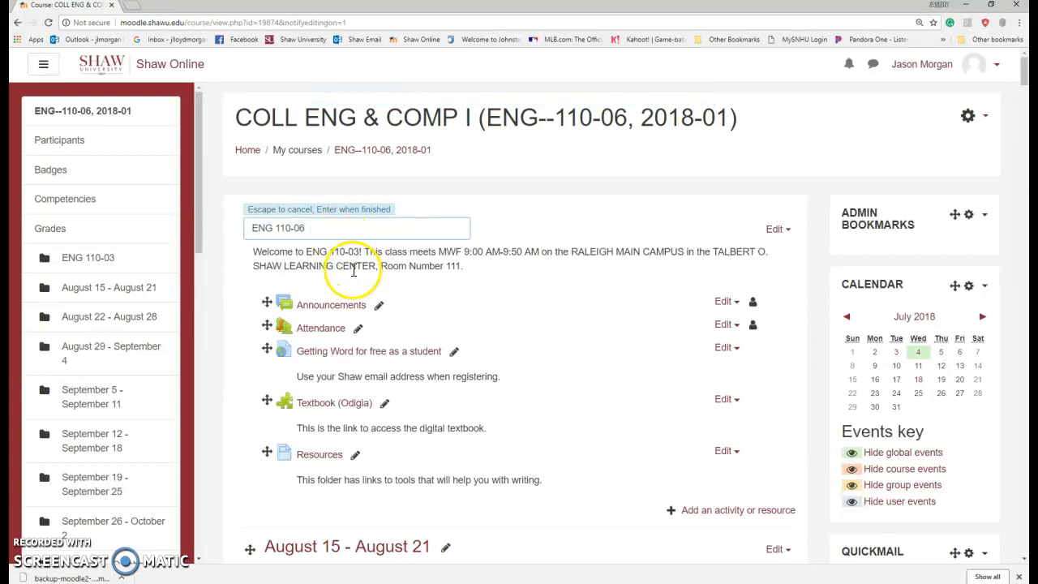
{"action": "left_click", "coordinate": [472, 251]}
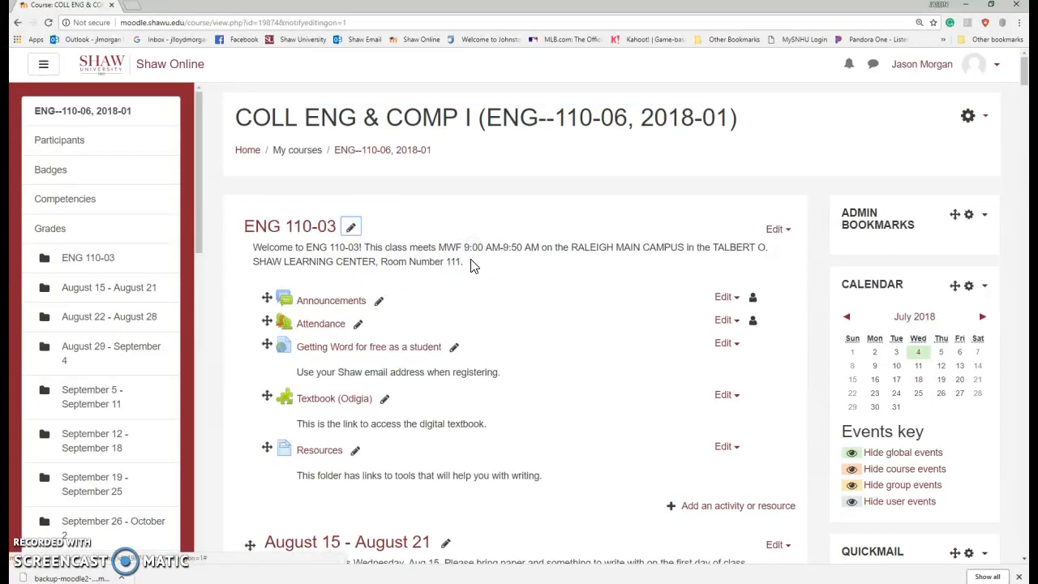
{"action": "left_click", "coordinate": [350, 227]}
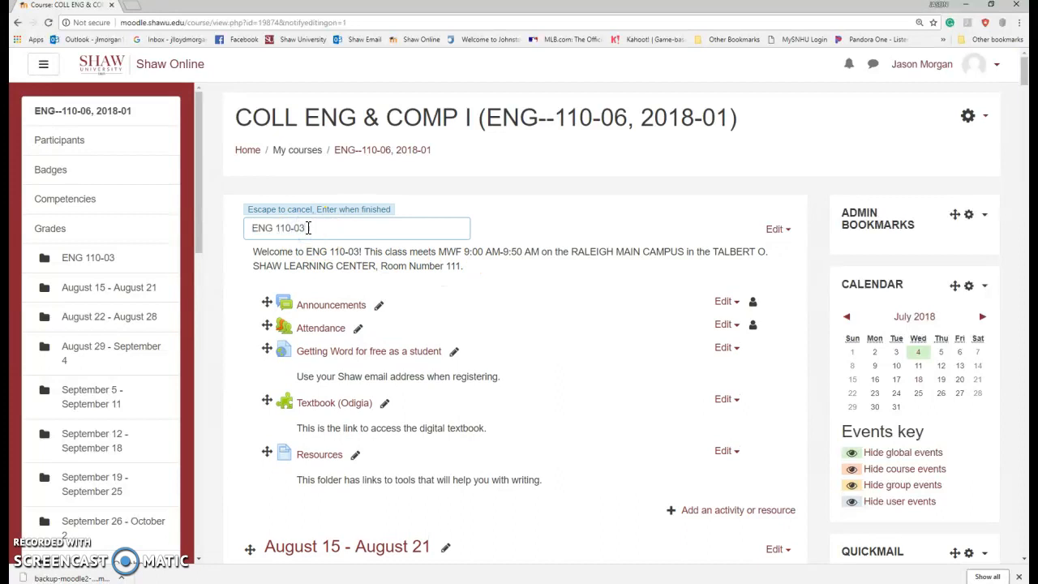
{"action": "type", "text": "ENG 110-06"}
{"action": "key", "text": "Return"}
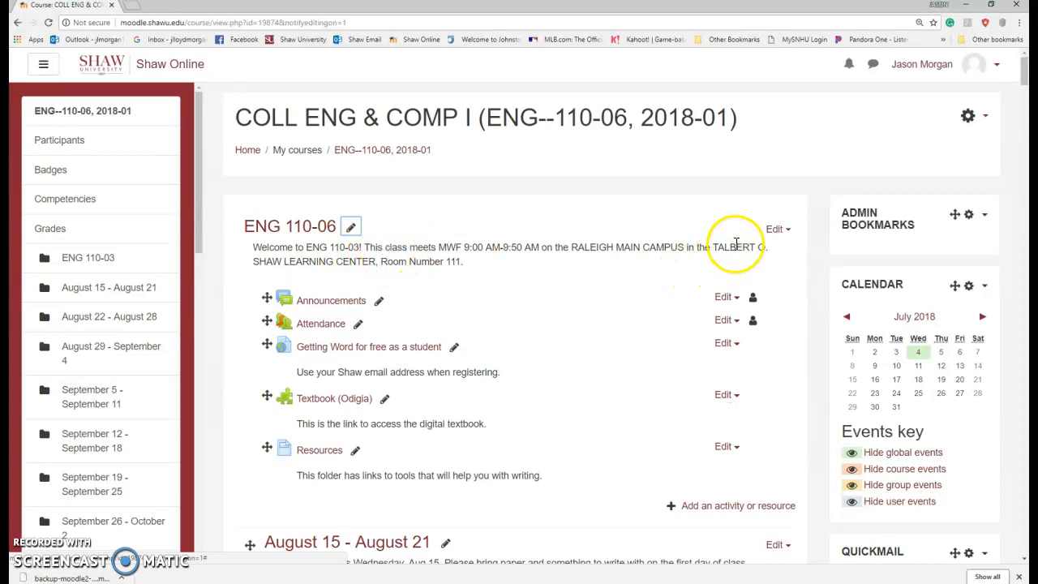
Step: Edit the section summary to read ENG 110-06, meeting 10:00 AM-10:50 AM instead of 9:00-9:50
{"action": "left_click", "coordinate": [709, 253]}
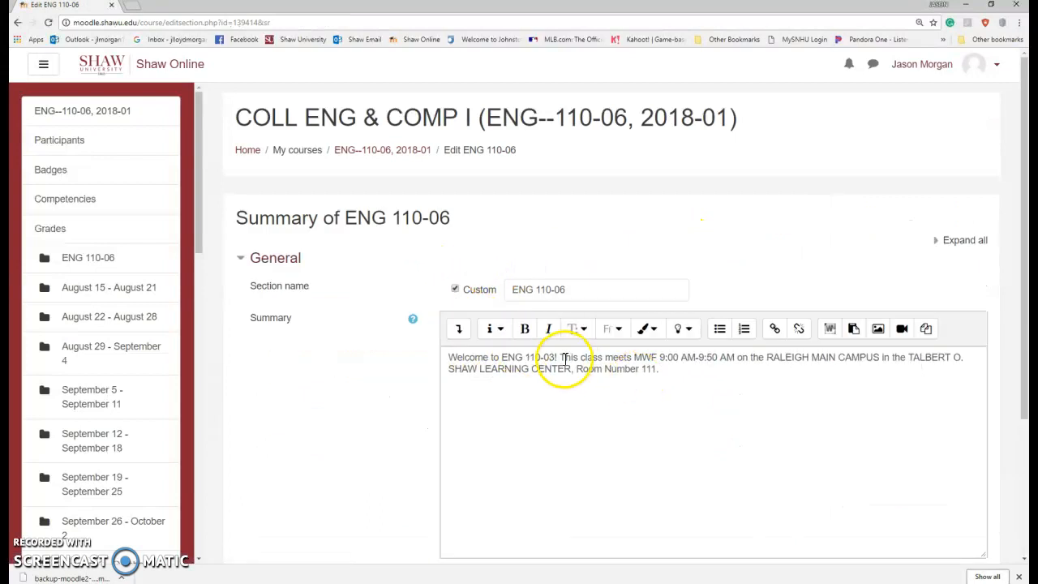
{"action": "left_click", "coordinate": [555, 358]}
{"action": "key", "text": "BackSpace"}
{"action": "type", "text": "6"}
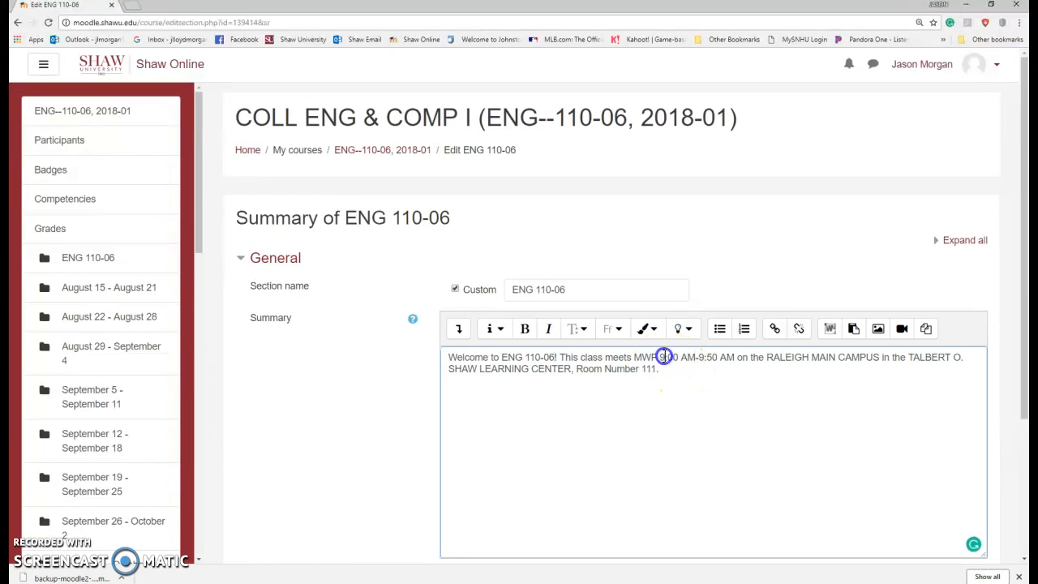
{"action": "type", "text": "0"}
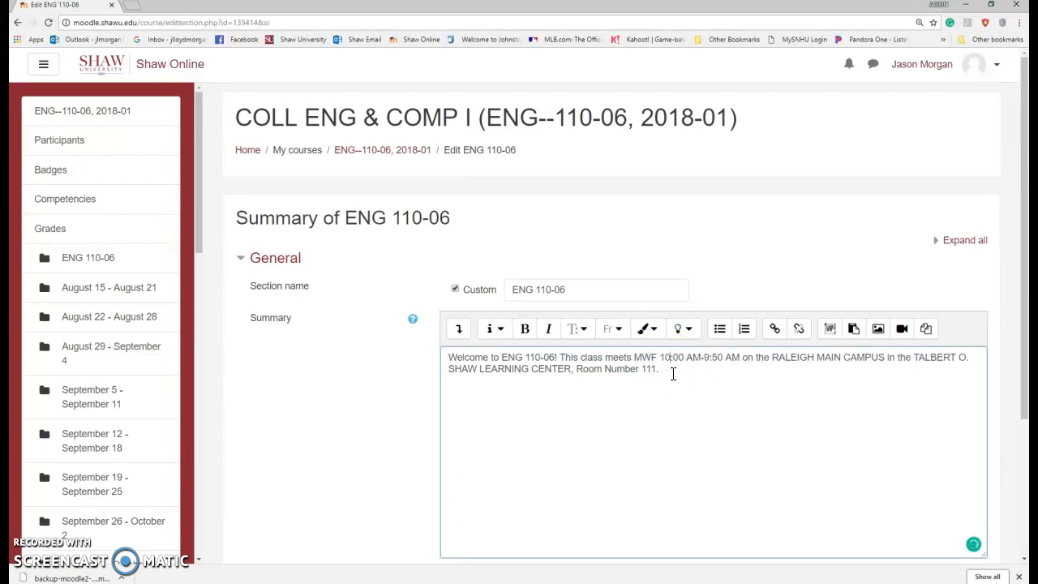
{"action": "key", "text": "BackSpace"}
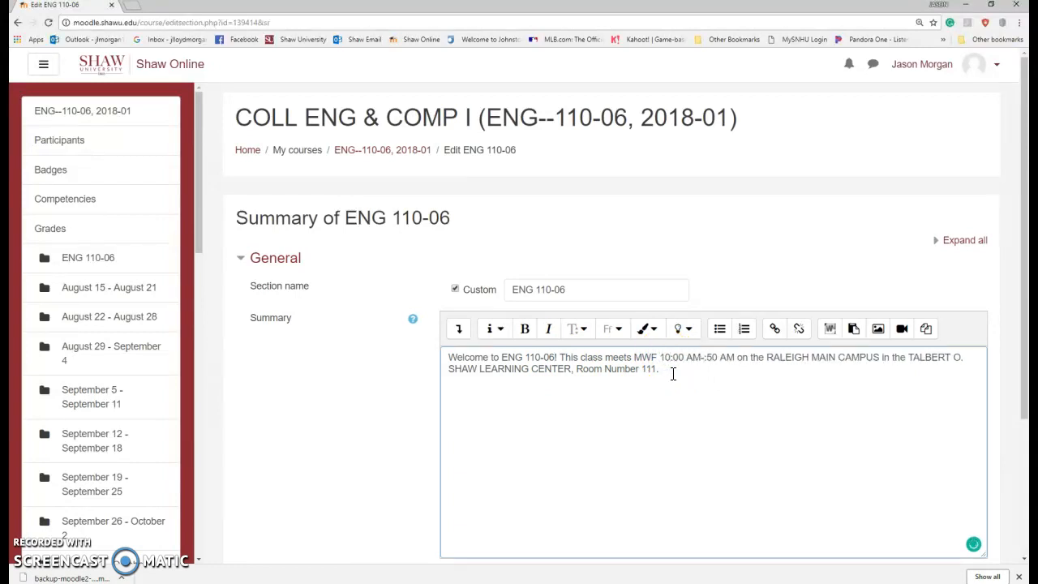
{"action": "type", "text": "10"}
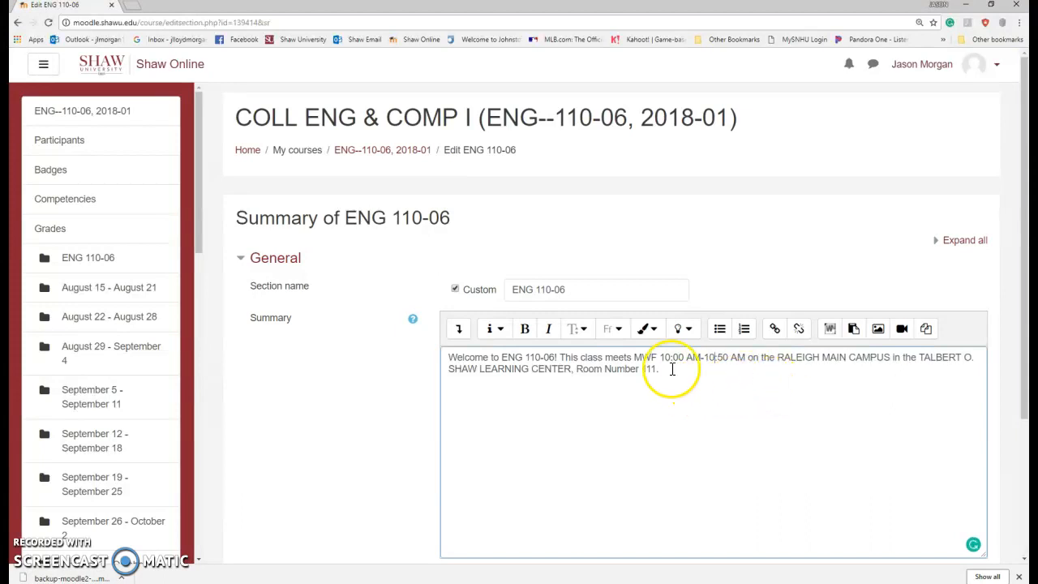
{"action": "scroll", "coordinate": [649, 365], "scroll_direction": "down", "scroll_amount": 2}
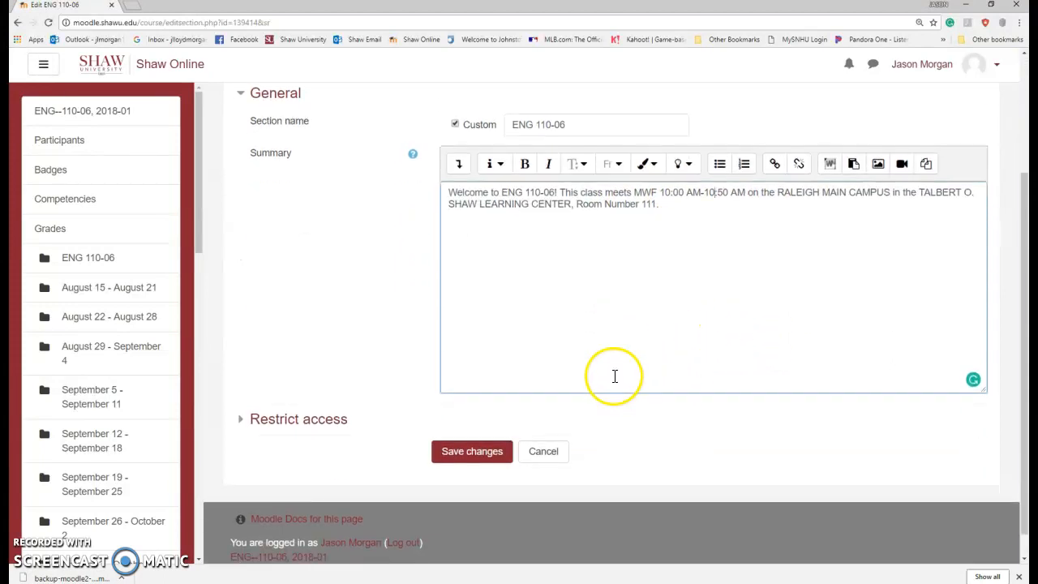
Step: Save the section changes, then open the Syllabus file's actions in August 15 - August 21
{"action": "left_click", "coordinate": [492, 456]}
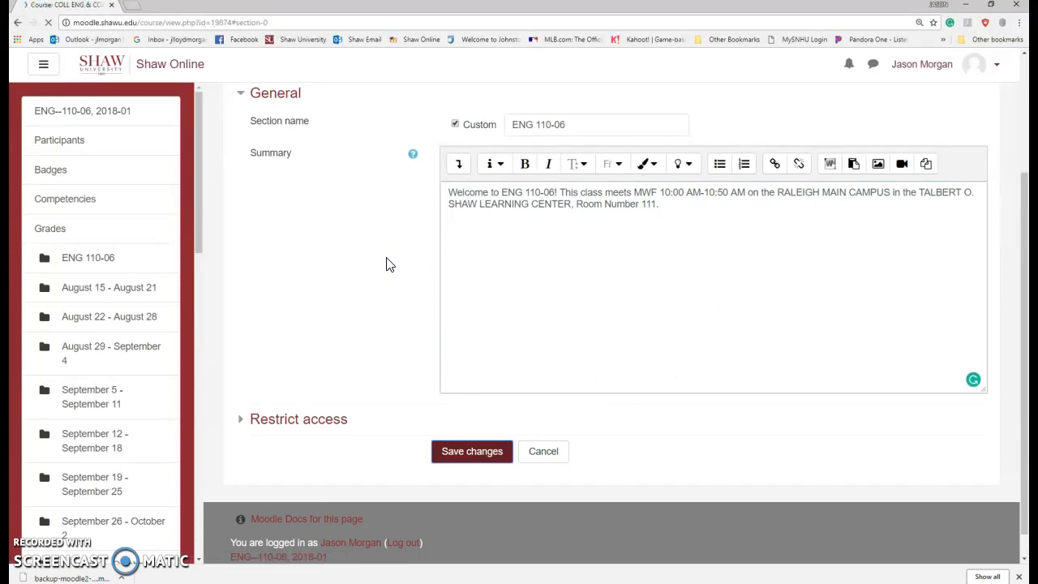
{"action": "scroll", "coordinate": [475, 287], "scroll_direction": "down", "scroll_amount": 4}
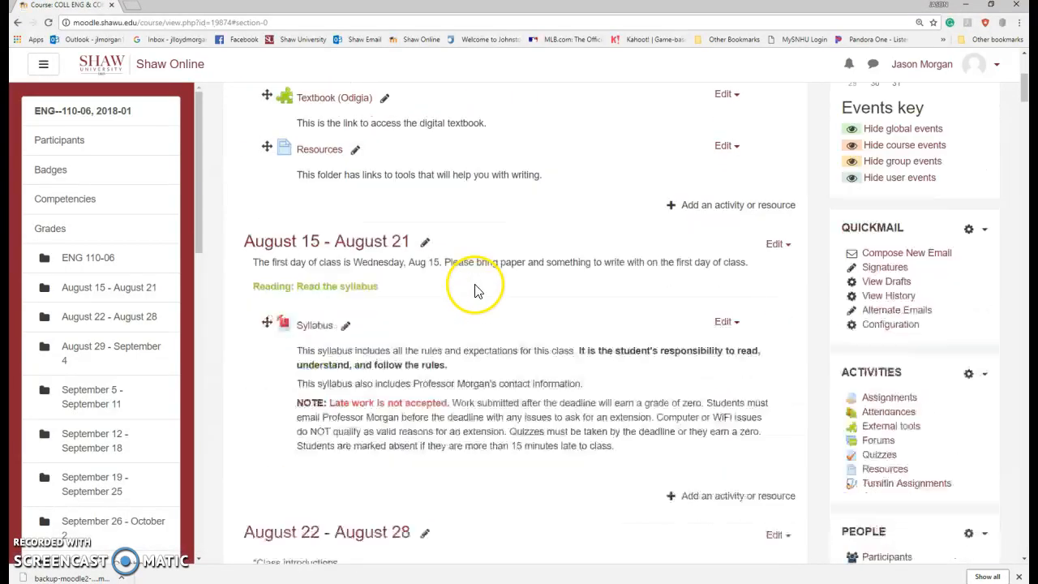
{"action": "scroll", "coordinate": [417, 278], "scroll_direction": "up", "scroll_amount": 2}
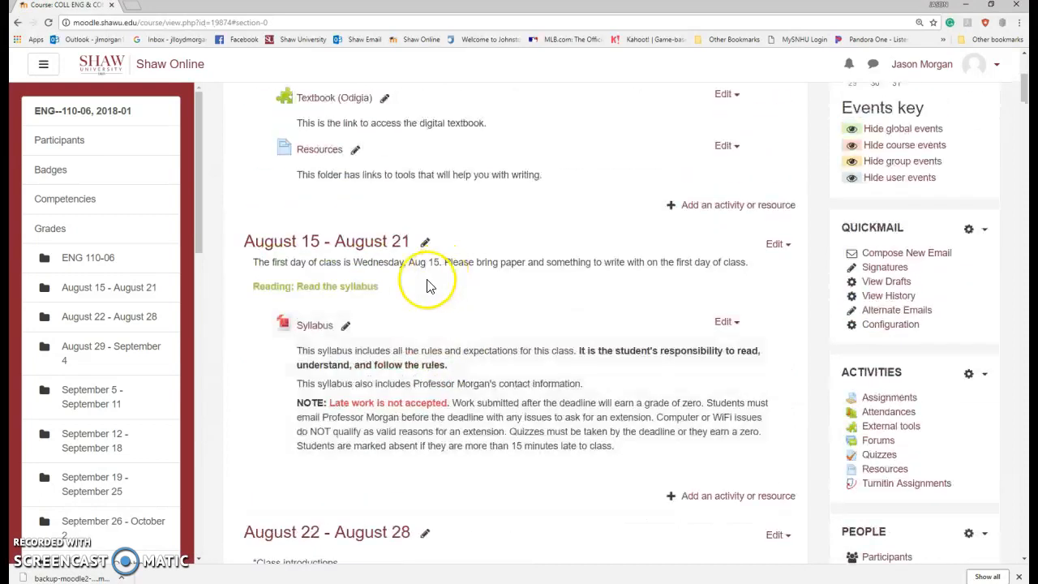
{"action": "left_click", "coordinate": [310, 328]}
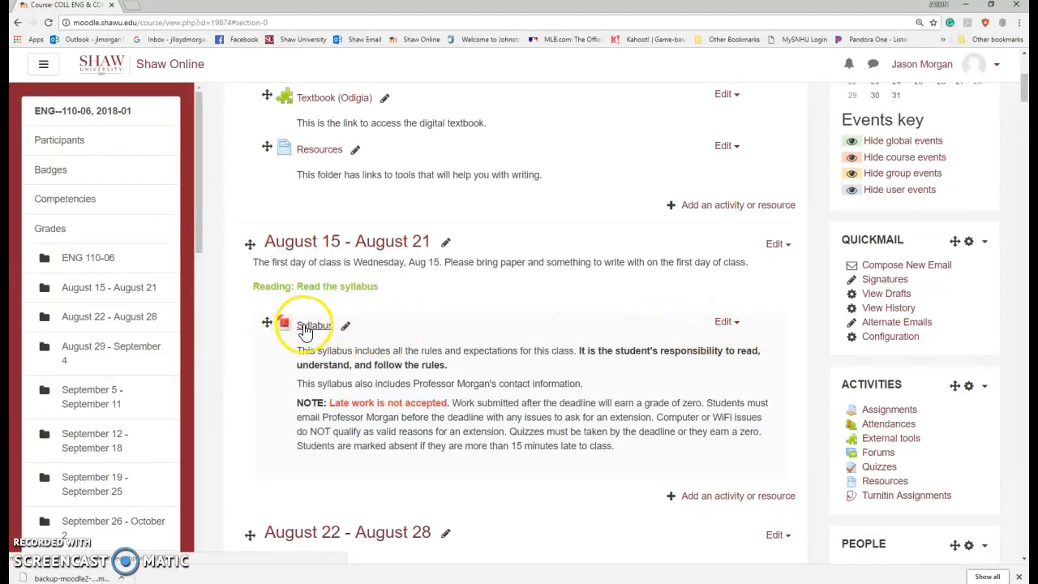
Step: Open the Syllabus file's settings and inspect the attached ENG 110-03 Fall 2018 Syllabus.pdf without changing it
{"action": "left_click", "coordinate": [723, 323]}
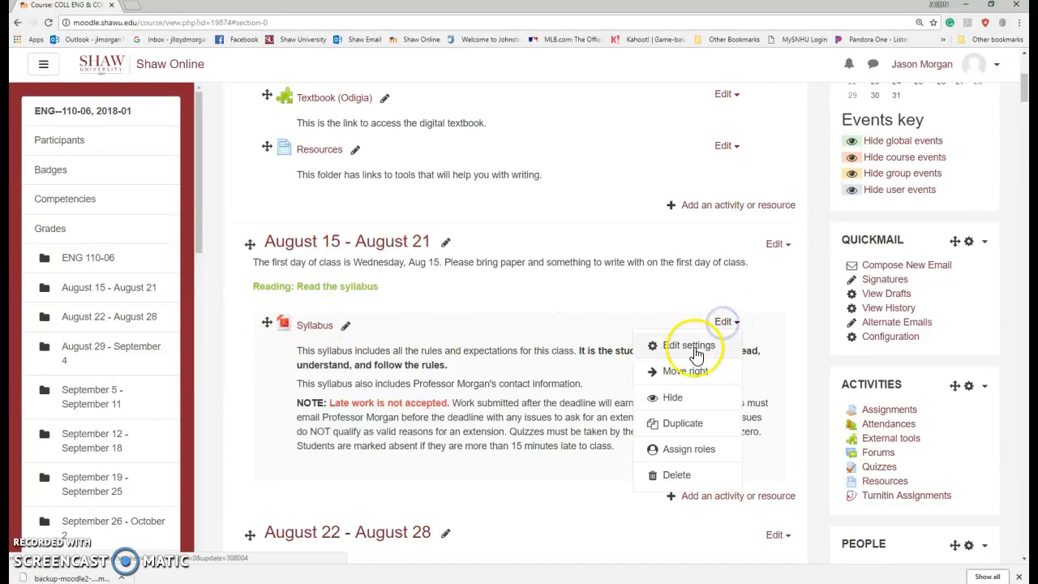
{"action": "left_click", "coordinate": [691, 349]}
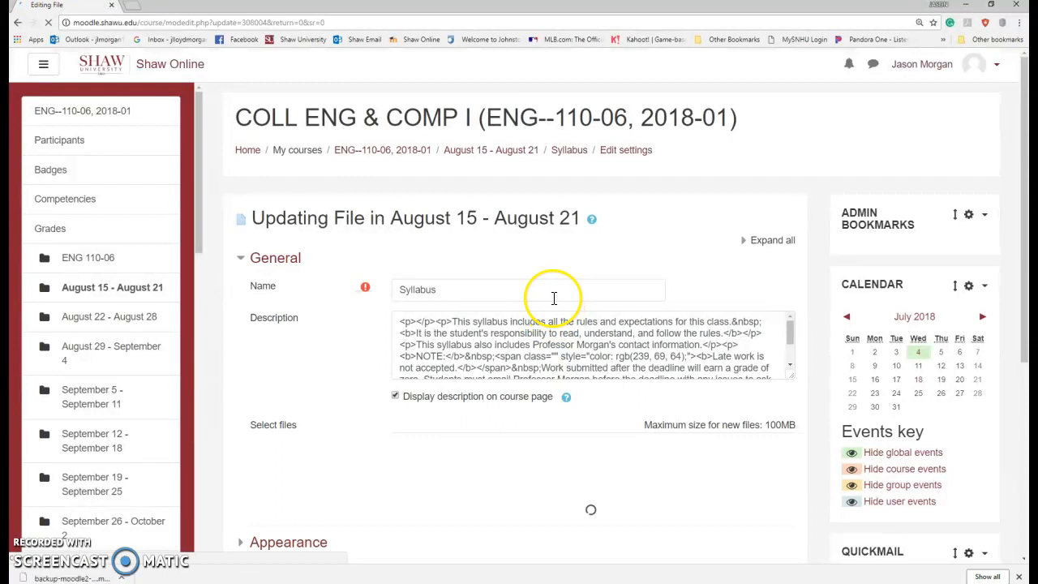
{"action": "scroll", "coordinate": [598, 284], "scroll_direction": "down", "scroll_amount": 3}
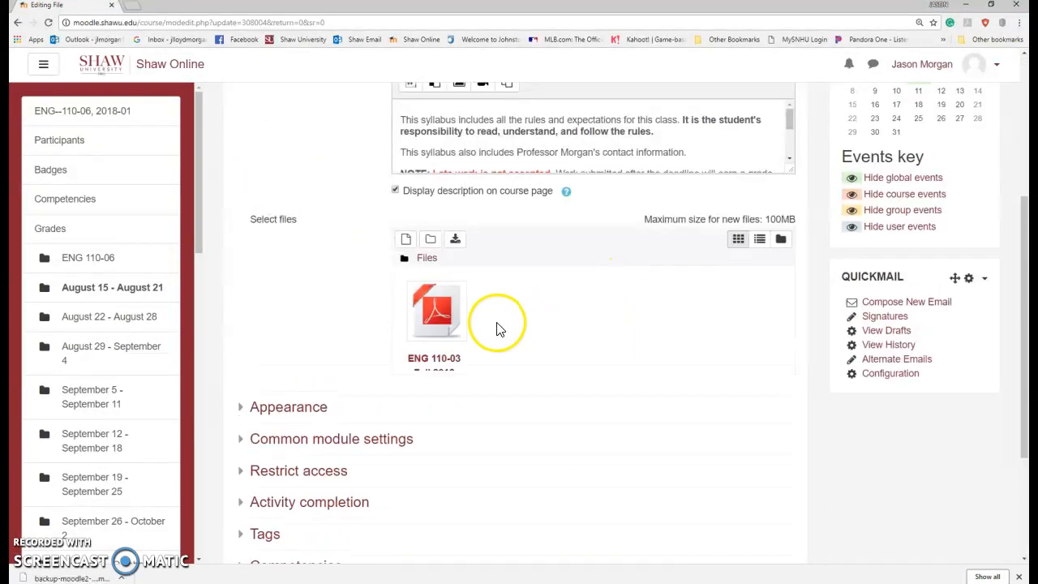
{"action": "left_click", "coordinate": [444, 316]}
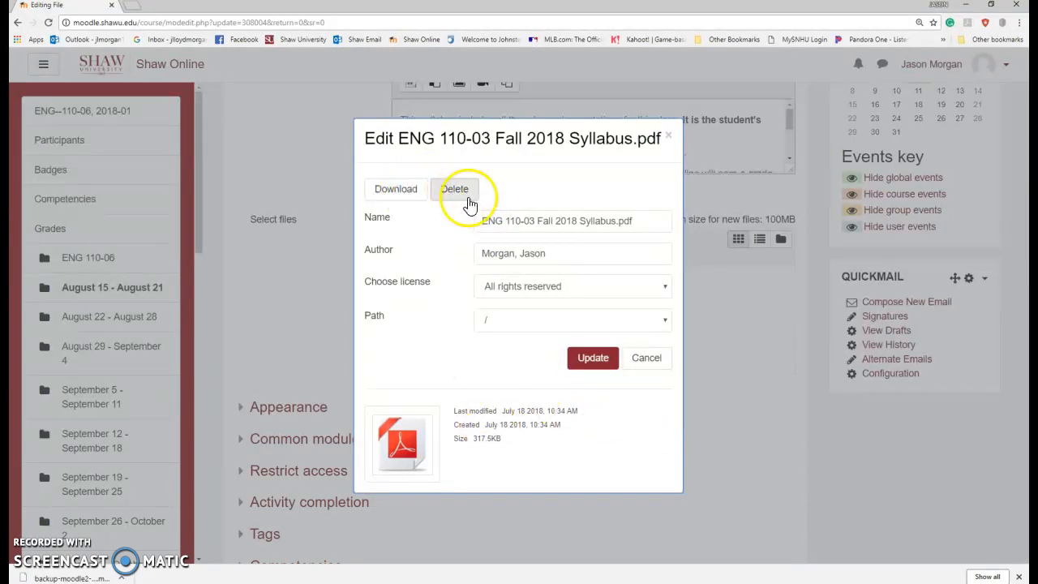
{"action": "left_click", "coordinate": [655, 359]}
{"action": "scroll", "coordinate": [533, 371], "scroll_direction": "up", "scroll_amount": 3}
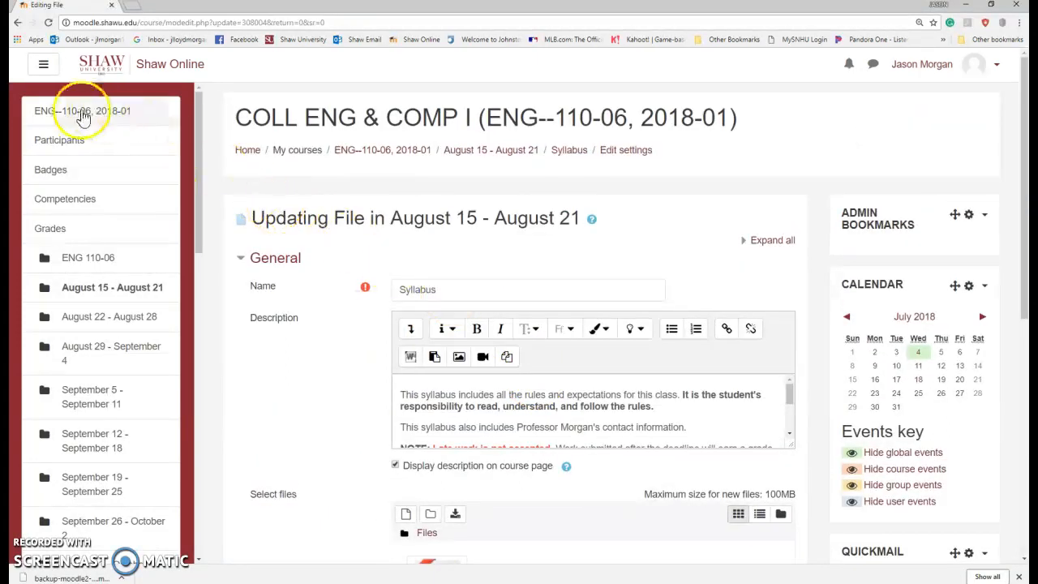
{"action": "scroll", "coordinate": [493, 396], "scroll_direction": "down", "scroll_amount": 5}
{"action": "scroll", "coordinate": [512, 439], "scroll_direction": "down", "scroll_amount": 2}
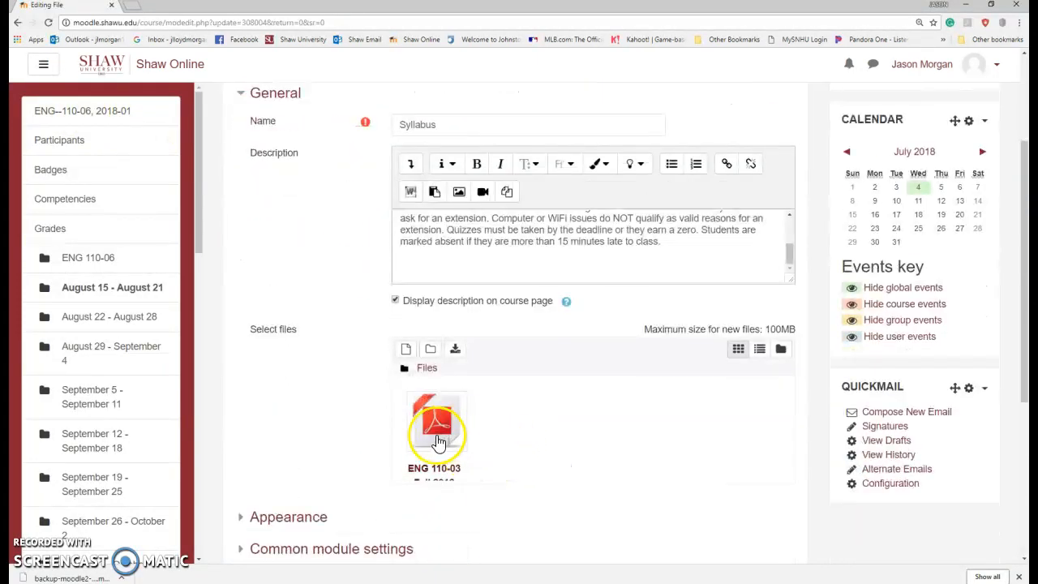
{"action": "scroll", "coordinate": [559, 294], "scroll_direction": "up", "scroll_amount": 2}
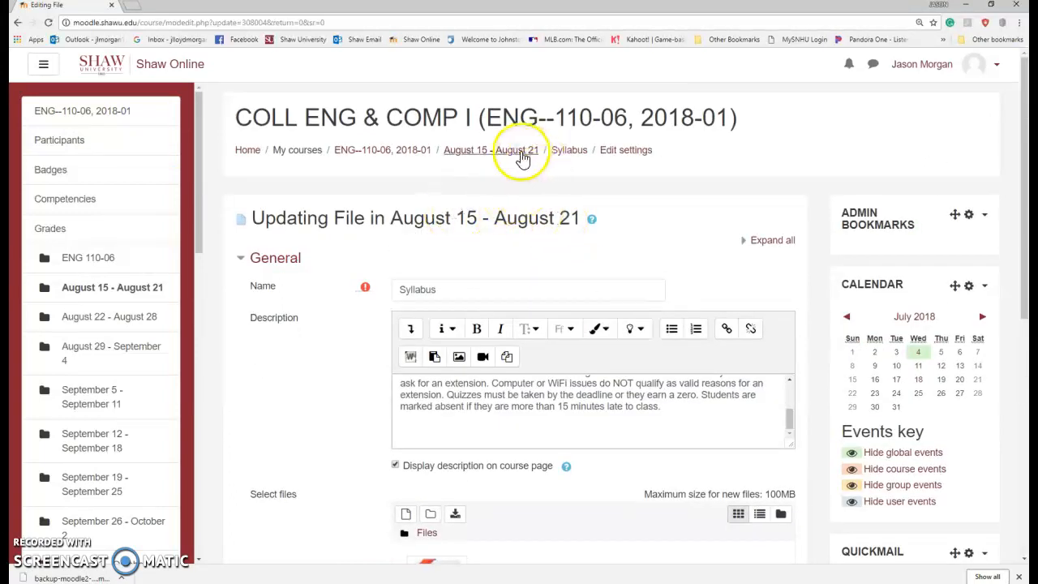
Step: Return to the ENG--110-06 course page and browse its sections toward the Attendance activity
{"action": "left_click", "coordinate": [390, 151]}
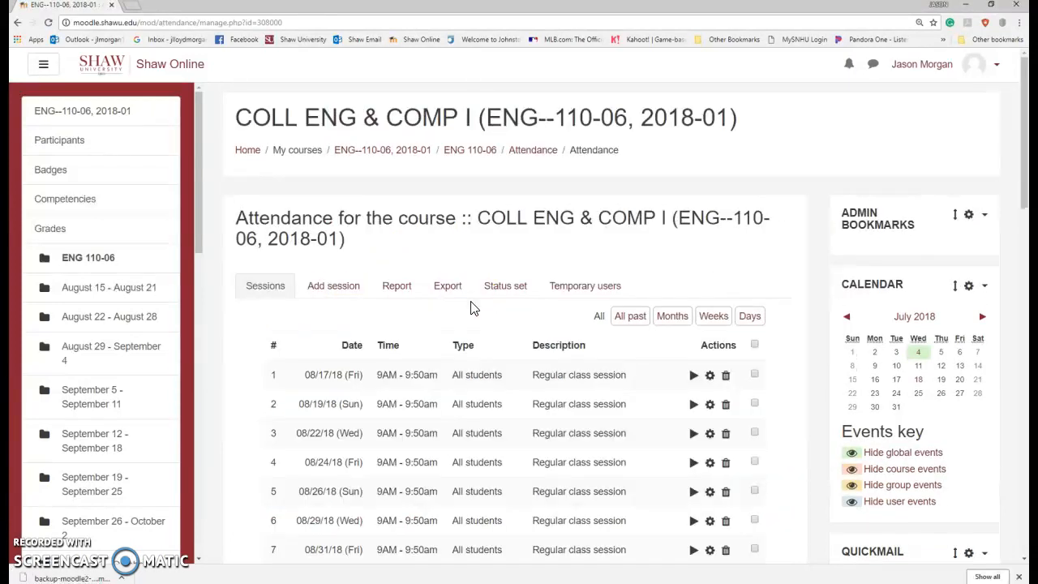
{"action": "scroll", "coordinate": [599, 349], "scroll_direction": "down", "scroll_amount": 3}
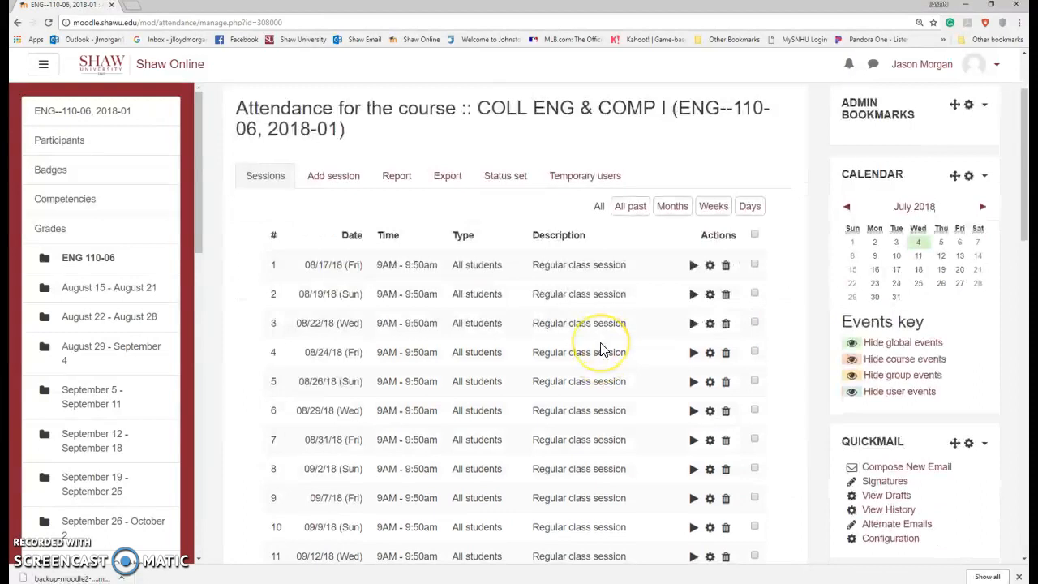
{"action": "scroll", "coordinate": [600, 349], "scroll_direction": "down", "scroll_amount": 1}
{"action": "scroll", "coordinate": [572, 278], "scroll_direction": "up", "scroll_amount": 2}
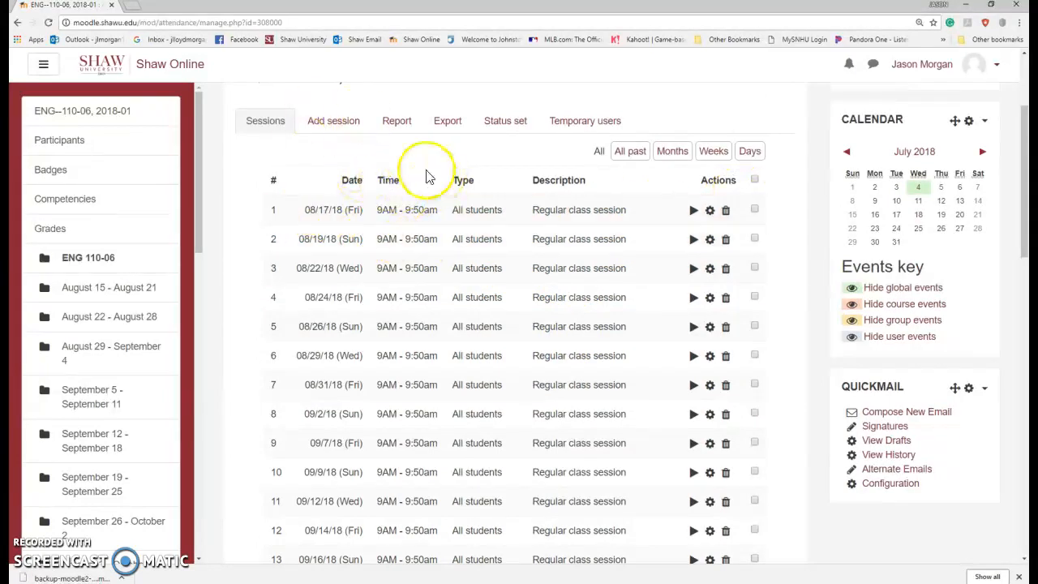
{"action": "scroll", "coordinate": [410, 209], "scroll_direction": "up", "scroll_amount": 2}
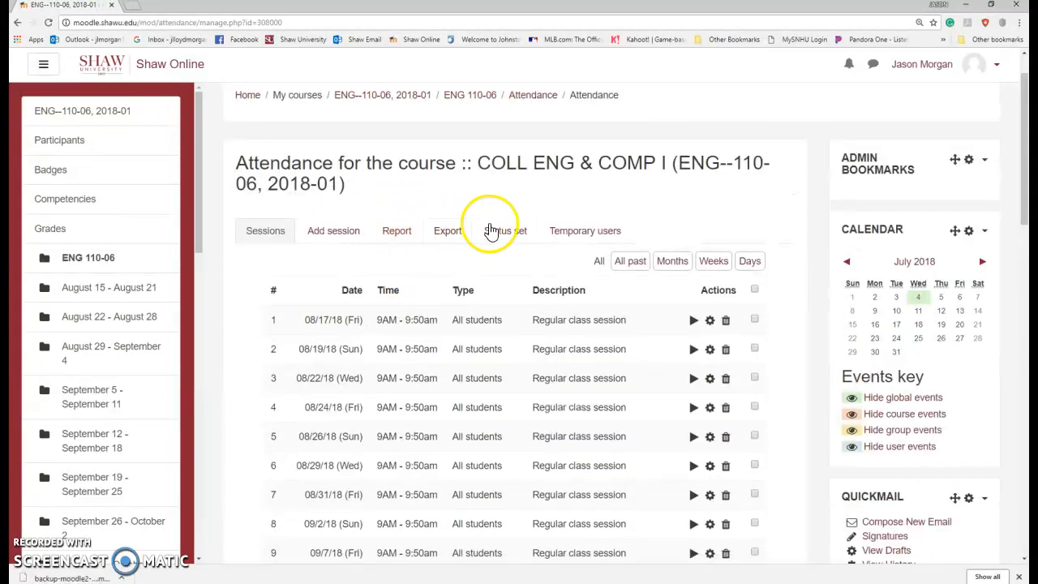
{"action": "scroll", "coordinate": [503, 230], "scroll_direction": "down", "scroll_amount": 2}
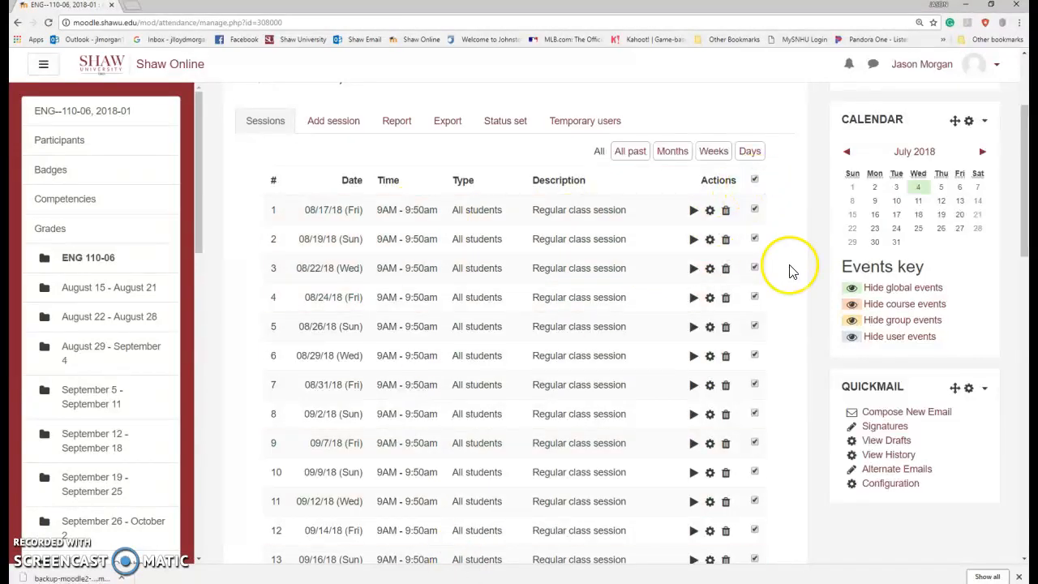
Step: Bulk-delete all checked ENG--110-06 attendance sessions and confirm the deletion
{"action": "scroll", "coordinate": [787, 270], "scroll_direction": "down", "scroll_amount": 3}
{"action": "scroll", "coordinate": [787, 432], "scroll_direction": "down", "scroll_amount": 5}
{"action": "scroll", "coordinate": [766, 331], "scroll_direction": "down", "scroll_amount": 5}
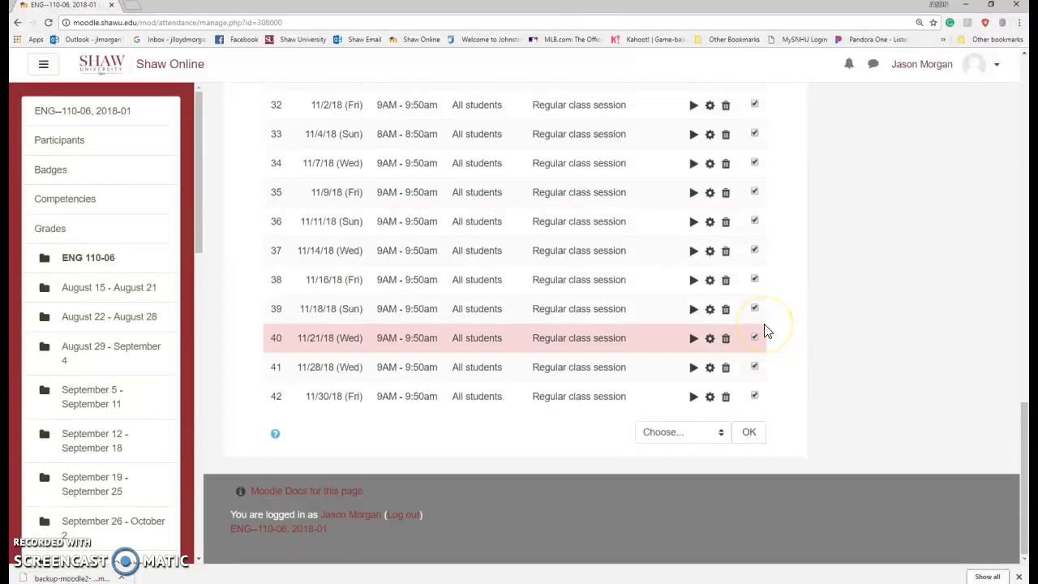
{"action": "left_click", "coordinate": [677, 432]}
{"action": "left_click", "coordinate": [668, 462]}
{"action": "left_click", "coordinate": [748, 432]}
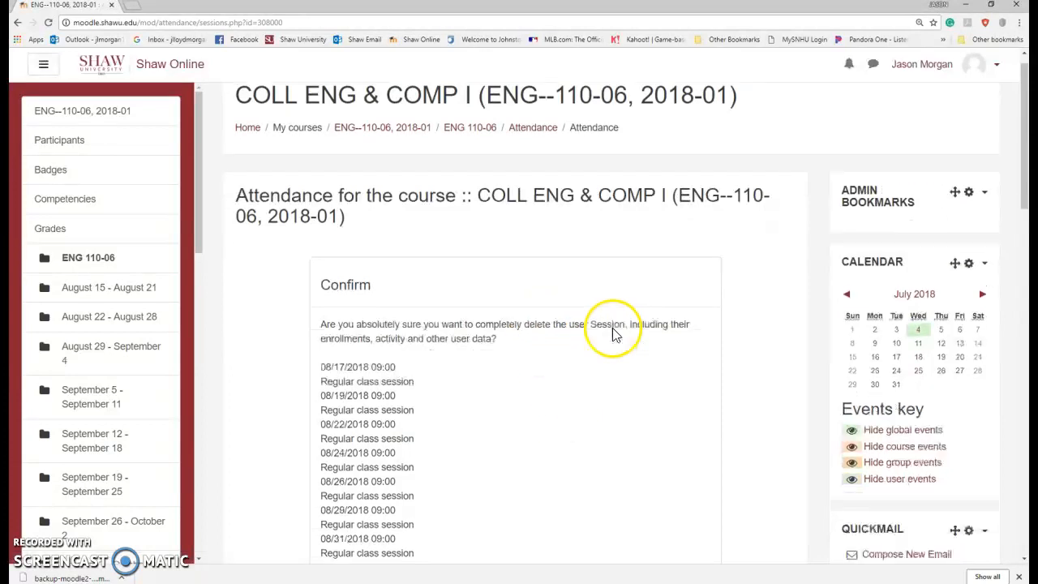
{"action": "scroll", "coordinate": [600, 332], "scroll_direction": "down", "scroll_amount": 10}
{"action": "left_click", "coordinate": [619, 467]}
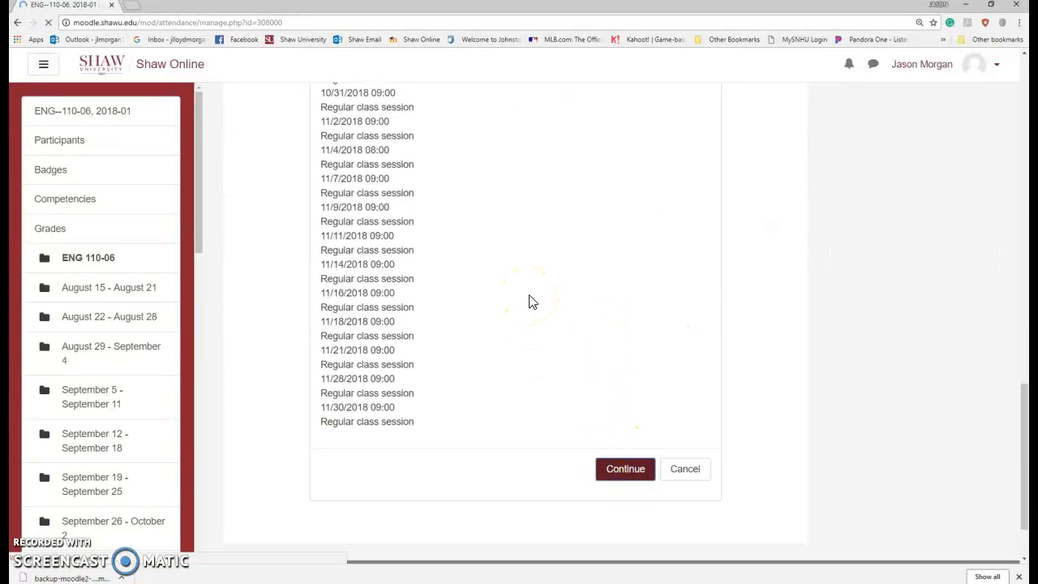
{"action": "scroll", "coordinate": [527, 340], "scroll_direction": "down", "scroll_amount": 2}
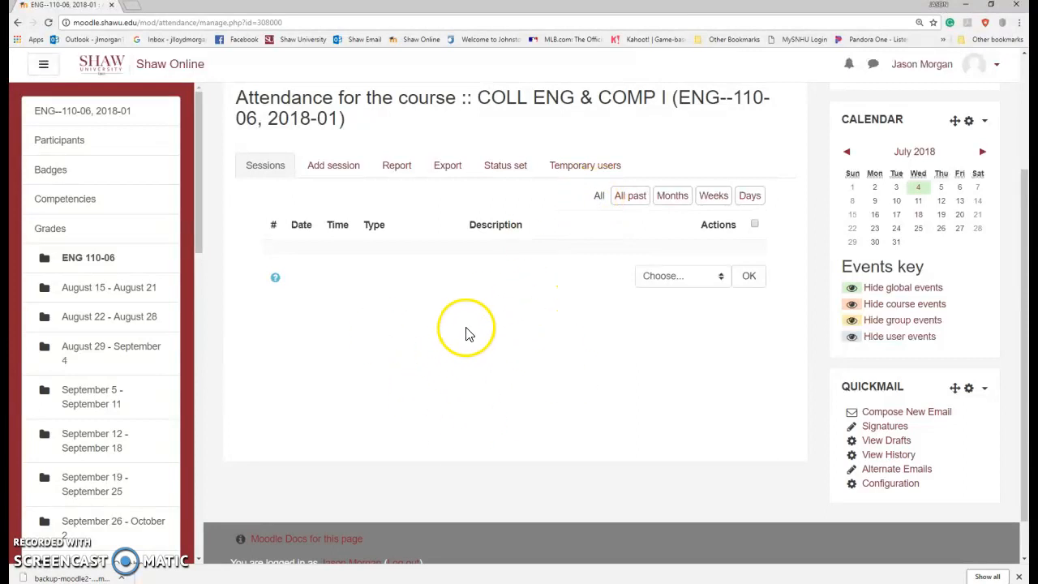
{"action": "scroll", "coordinate": [470, 328], "scroll_direction": "up", "scroll_amount": 2}
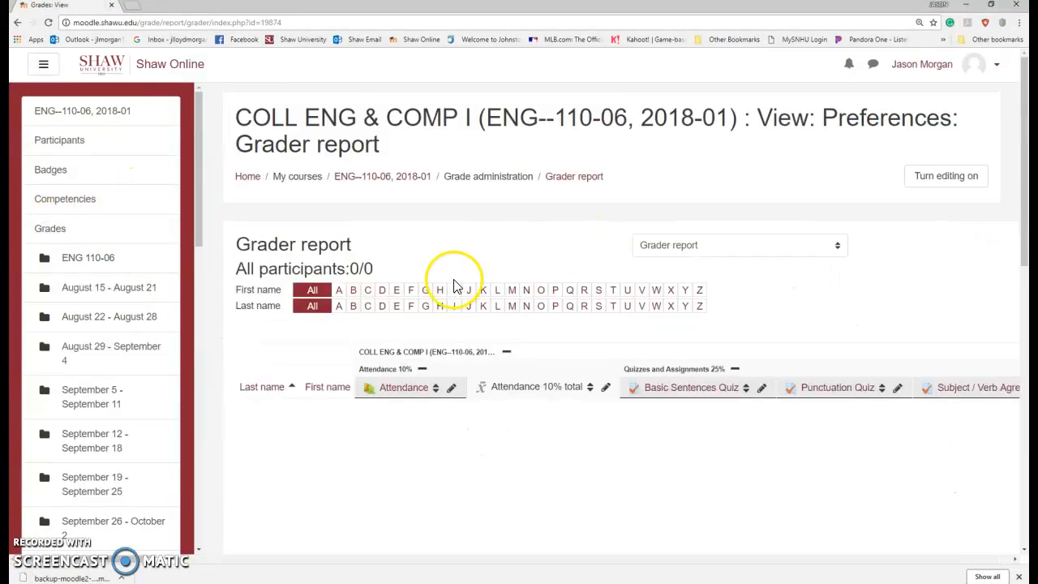
Step: Switch to Gradebook setup and review categories such as Attendance 10% and Quizzes and Assignments 25%
{"action": "left_click", "coordinate": [669, 244]}
{"action": "left_click", "coordinate": [698, 372]}
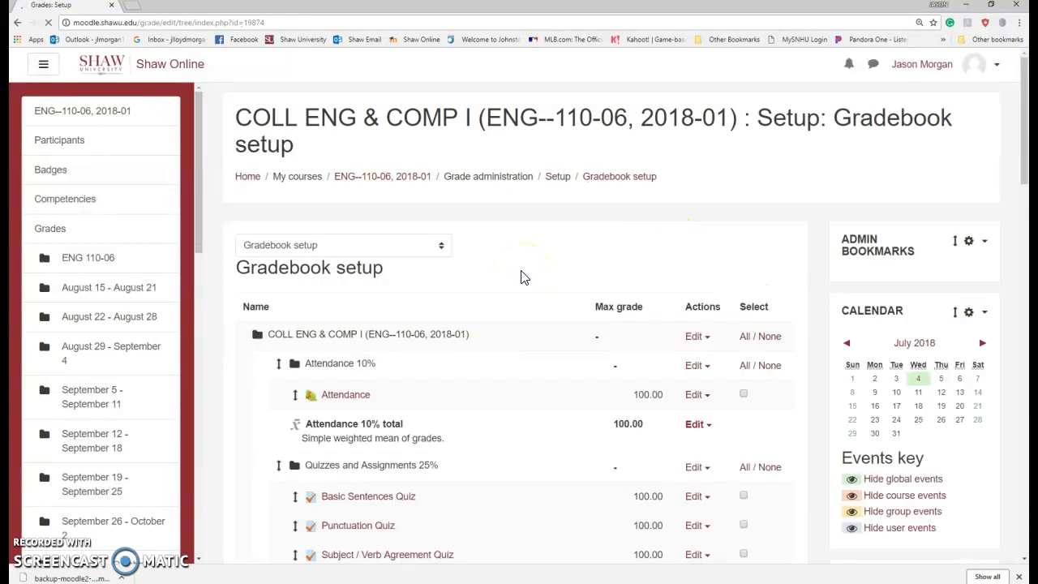
{"action": "scroll", "coordinate": [521, 278], "scroll_direction": "down", "scroll_amount": 4}
{"action": "scroll", "coordinate": [497, 240], "scroll_direction": "down", "scroll_amount": 6}
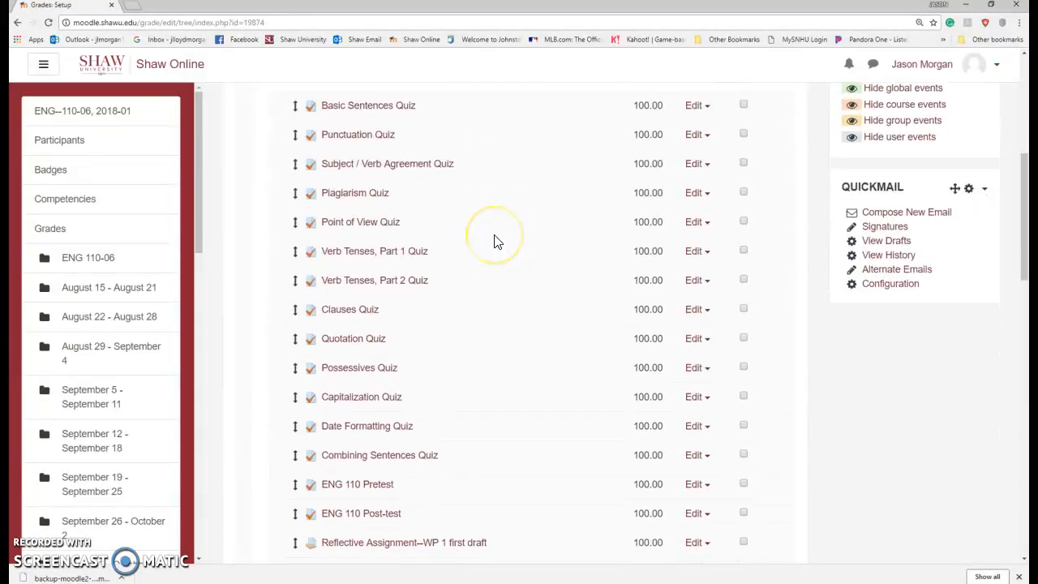
{"action": "scroll", "coordinate": [496, 241], "scroll_direction": "down", "scroll_amount": 8}
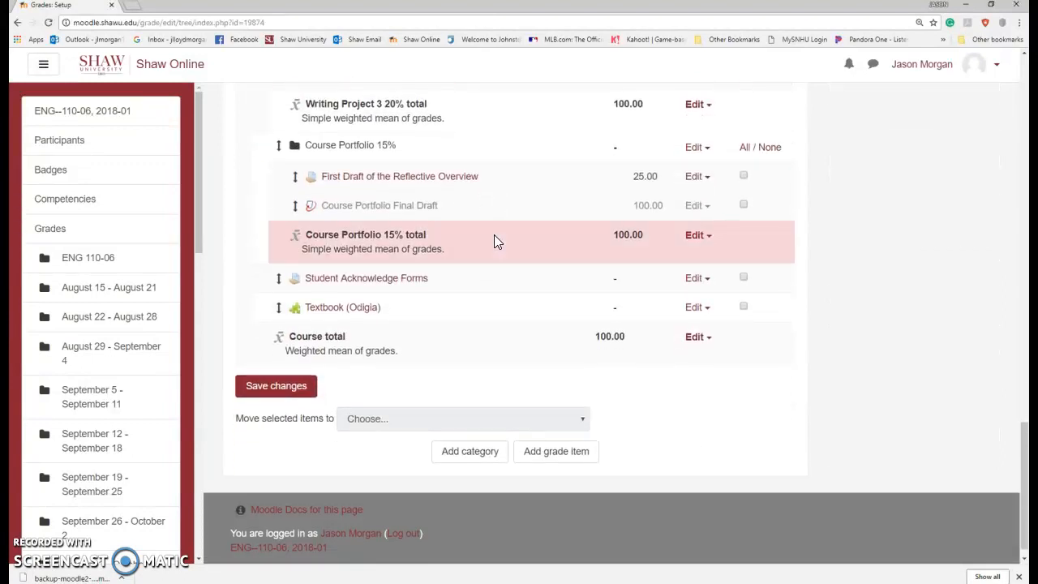
{"action": "scroll", "coordinate": [496, 239], "scroll_direction": "up", "scroll_amount": 15}
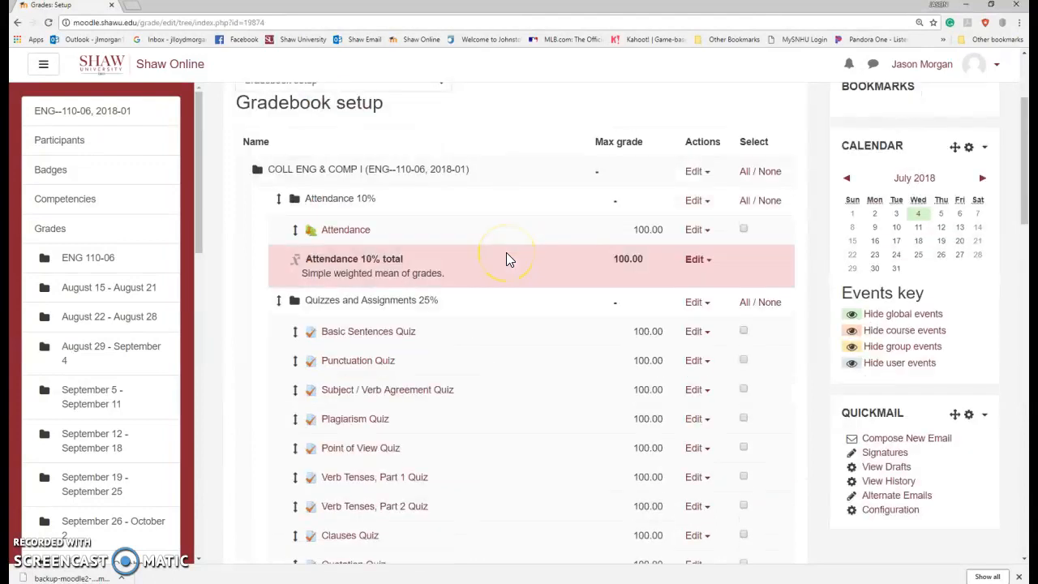
{"action": "scroll", "coordinate": [506, 253], "scroll_direction": "up", "scroll_amount": 2}
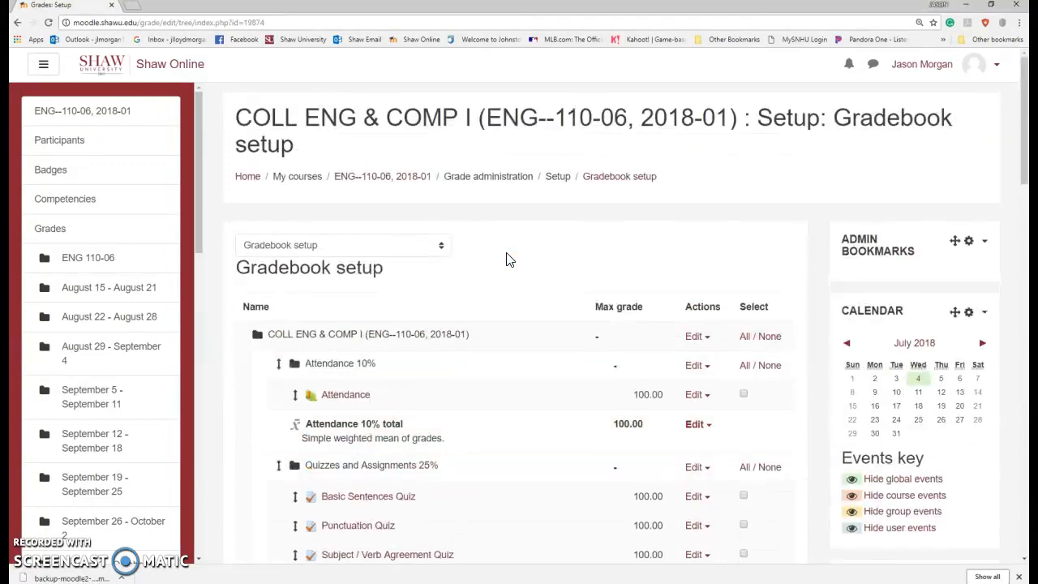